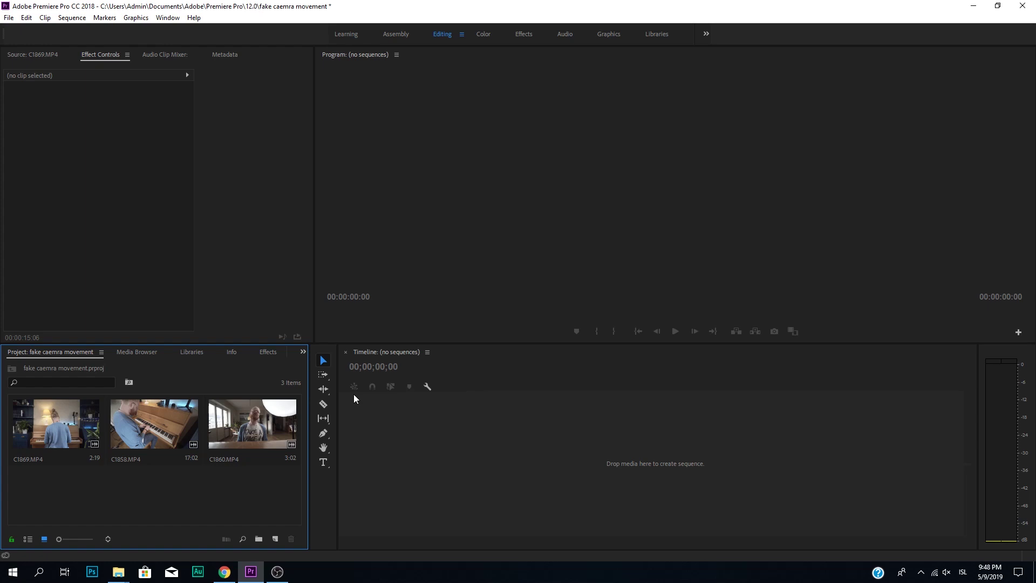
Step: Widen the Project panel and drop C1860.MP4 on the empty Timeline to make sequence C1860
left_click_drag(309, 397, 327, 397)
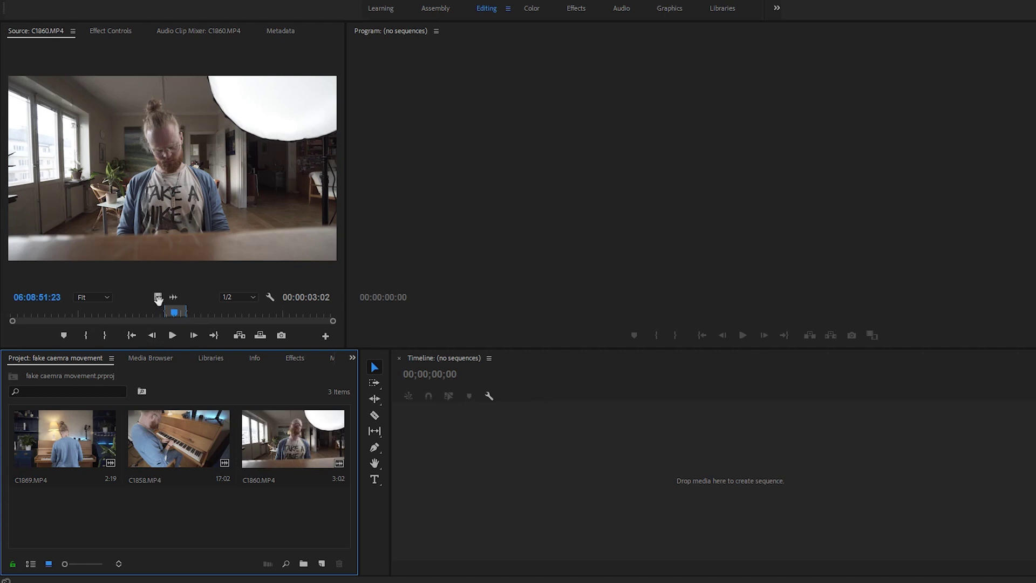
left_click_drag(158, 298, 308, 390)
left_click_drag(461, 501, 461, 500)
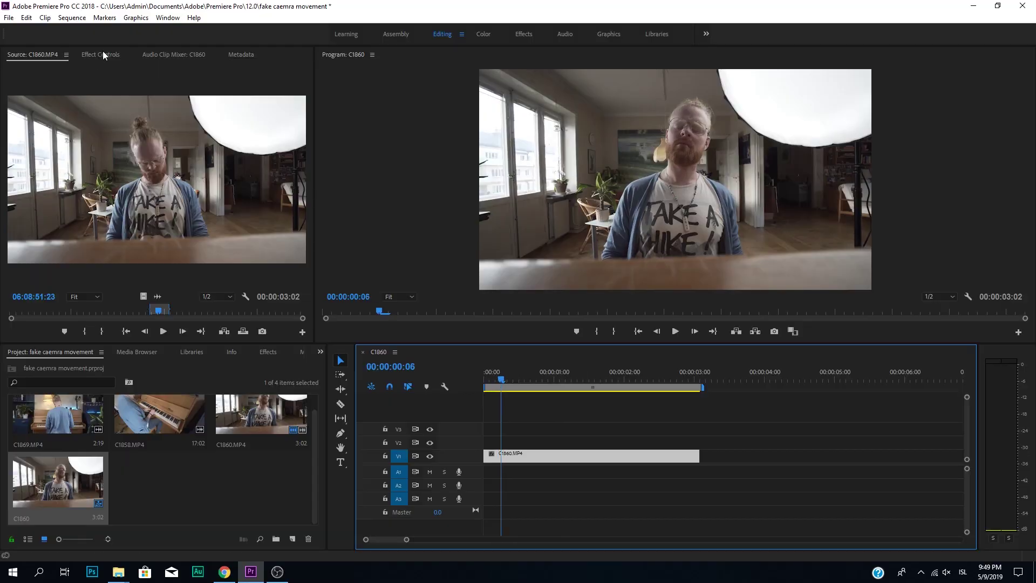
Step: Set the C1860 clip's Motion Scale to 115 in Effect Controls
left_click(103, 54)
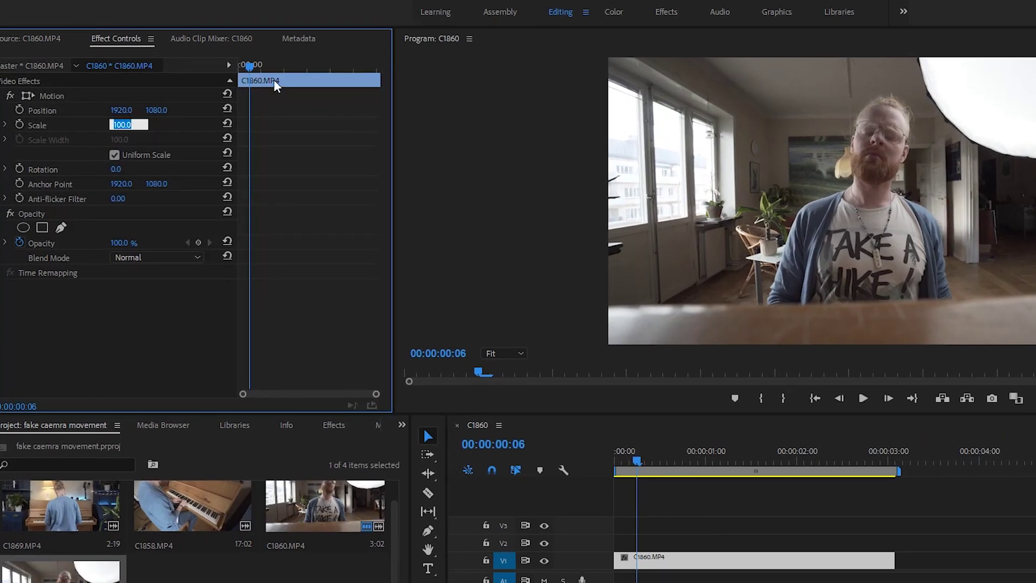
type("115")
key("Return")
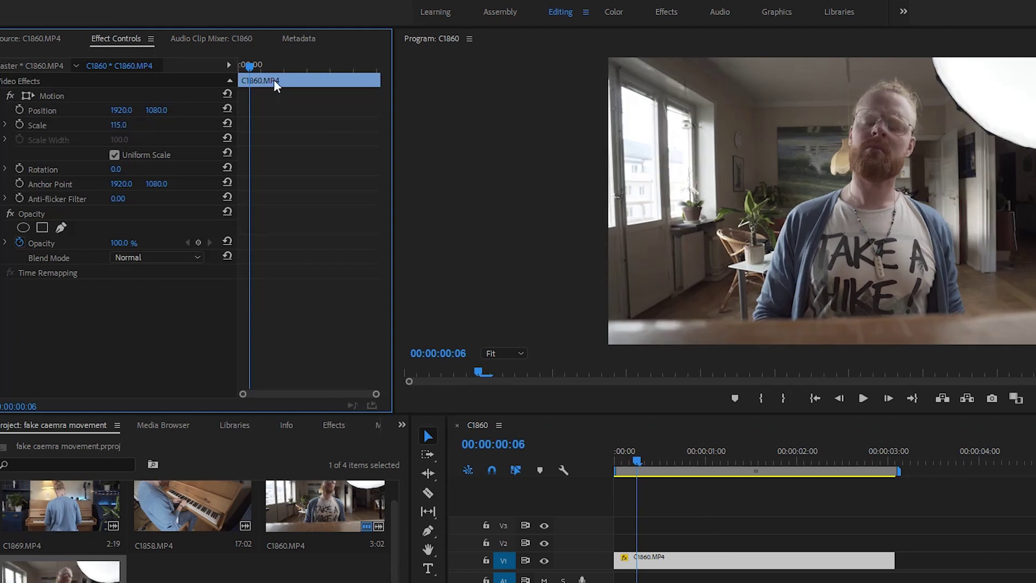
Step: Zoom the Program monitor to 10% and select Scale to show the enlarged frame's outline
left_click(505, 353)
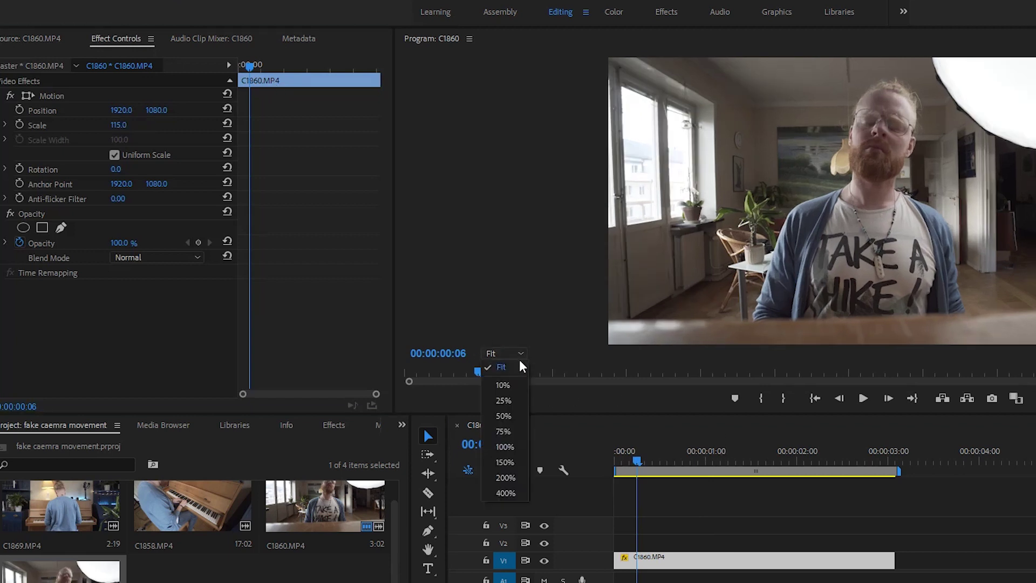
left_click(510, 391)
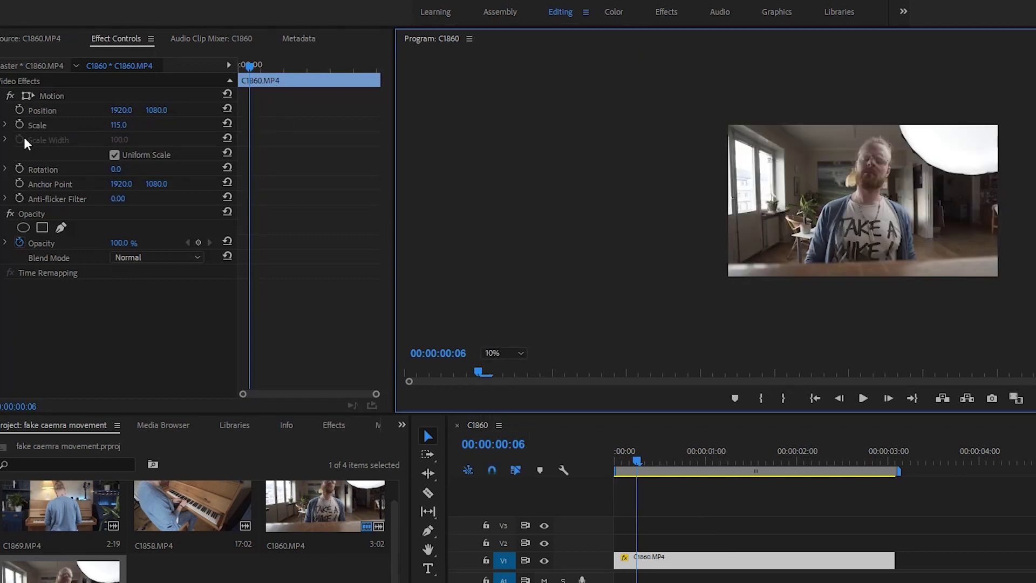
left_click(37, 125)
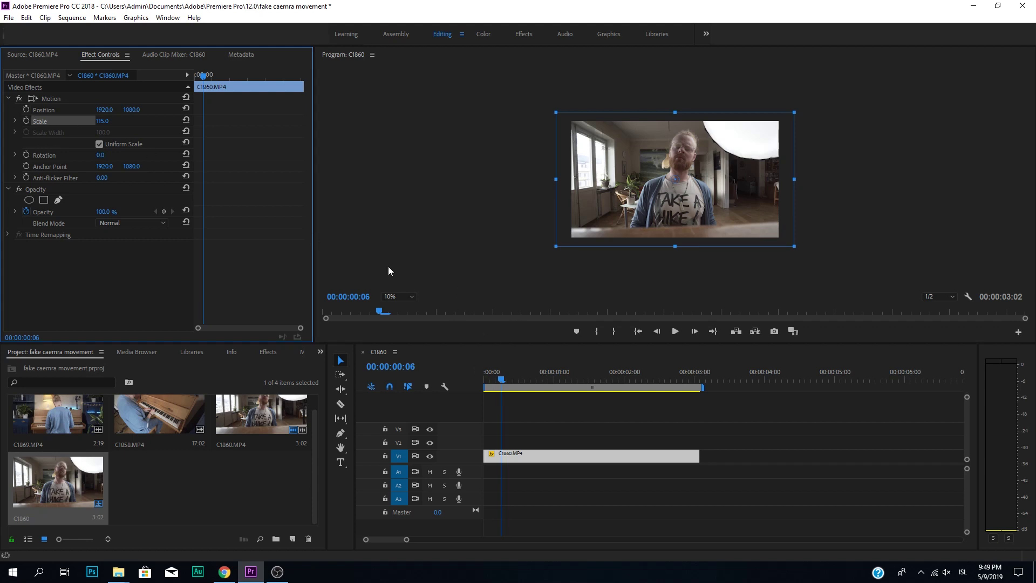
Step: Return the Program monitor to Fit and add starting Scale and Position keyframes
left_click(411, 297)
left_click(407, 308)
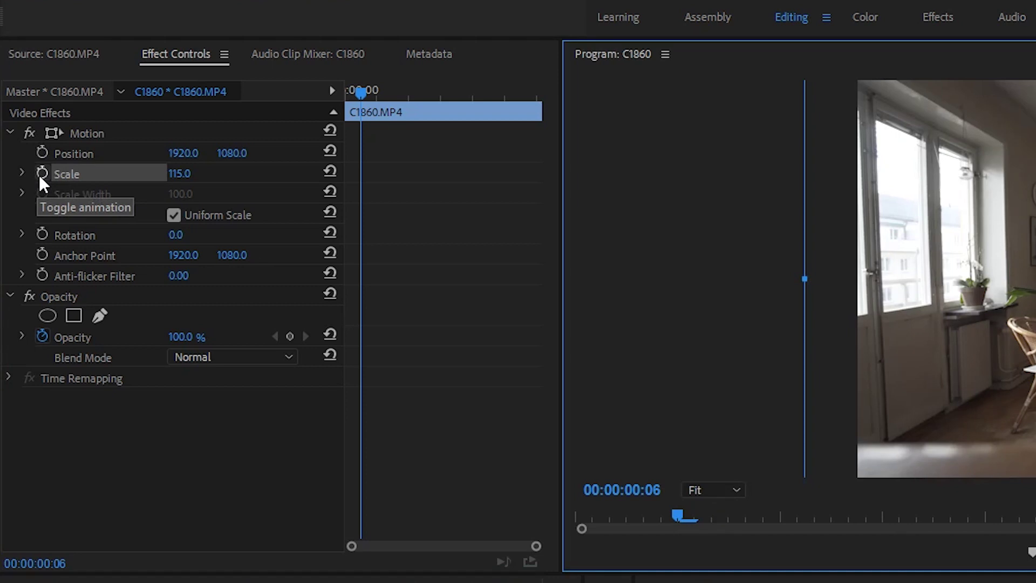
left_click(41, 175)
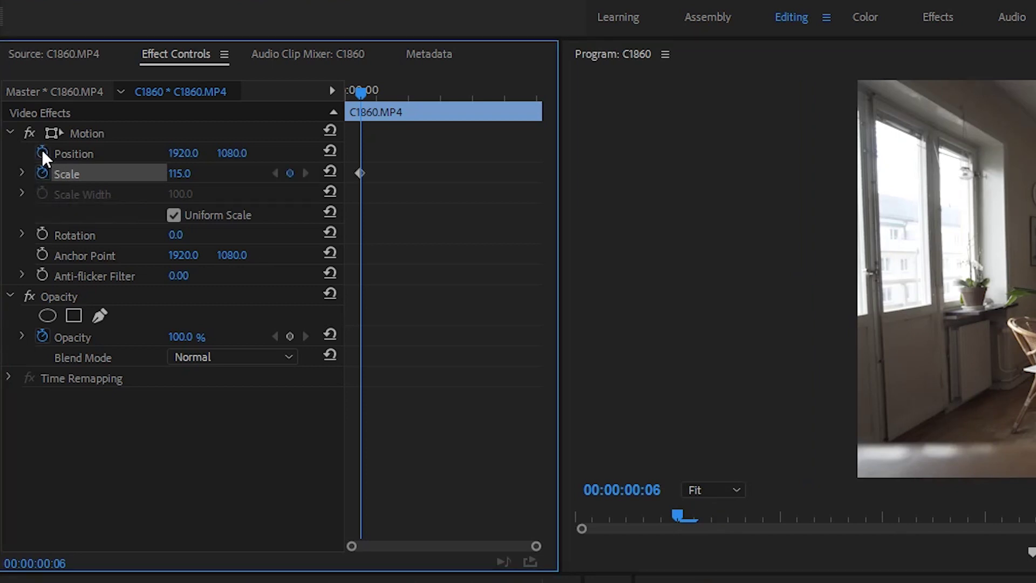
left_click(42, 153)
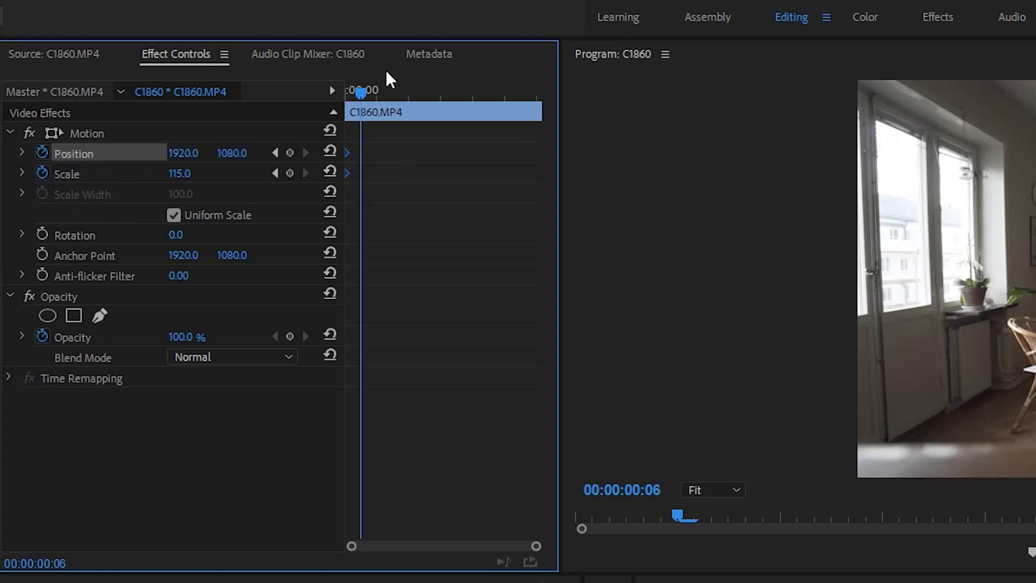
Step: Add a Scale 100 keyframe at 00:00:02:10 and drag it to the clip's end
left_click_drag(361, 92, 512, 94)
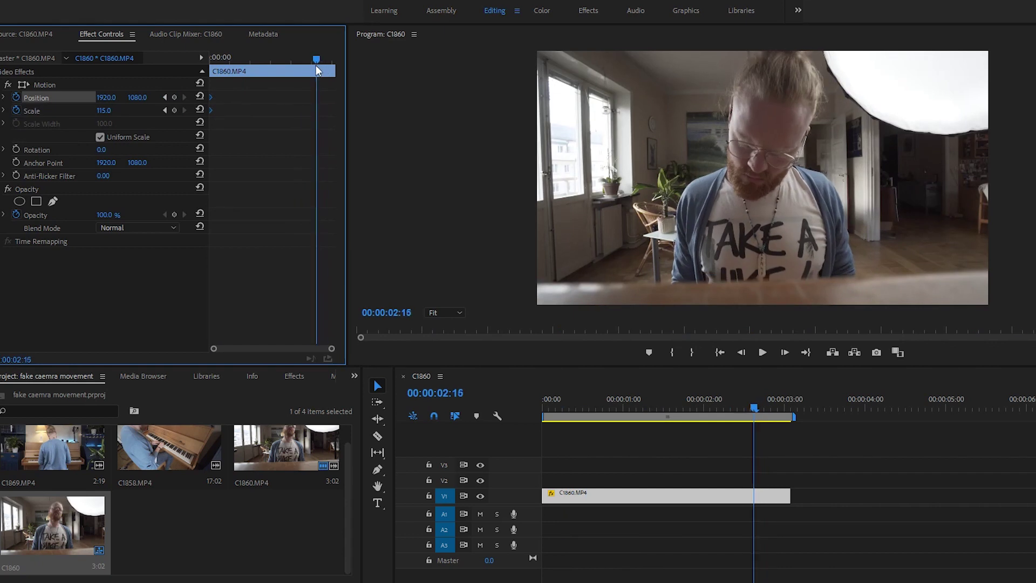
left_click_drag(317, 71, 310, 68)
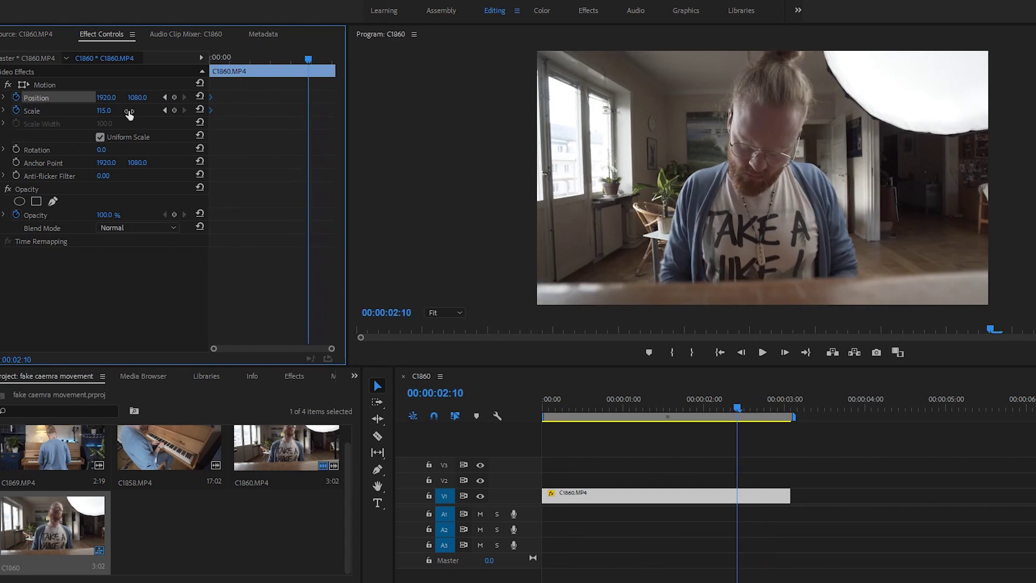
type("100")
key("Return")
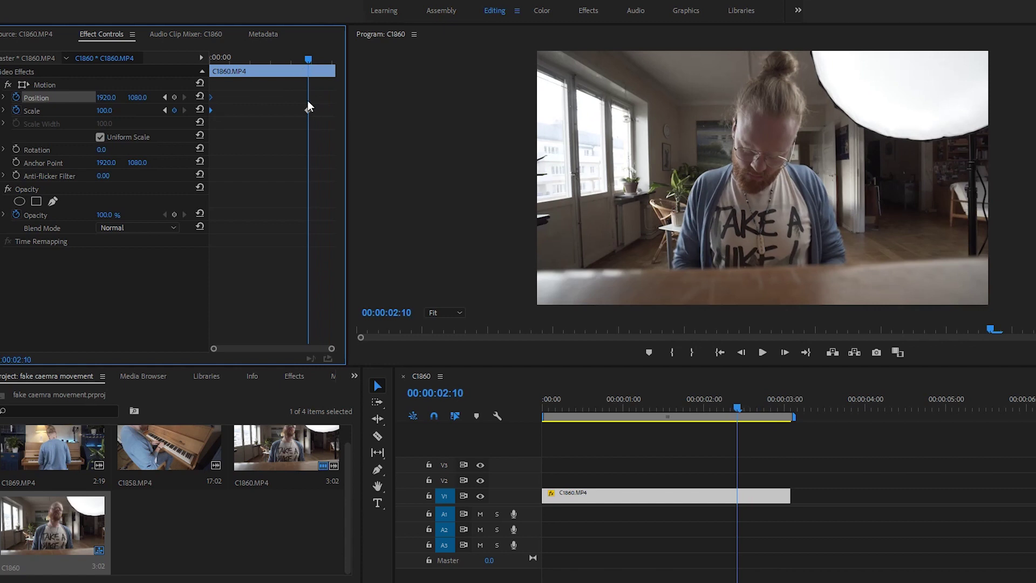
left_click_drag(309, 109, 361, 120)
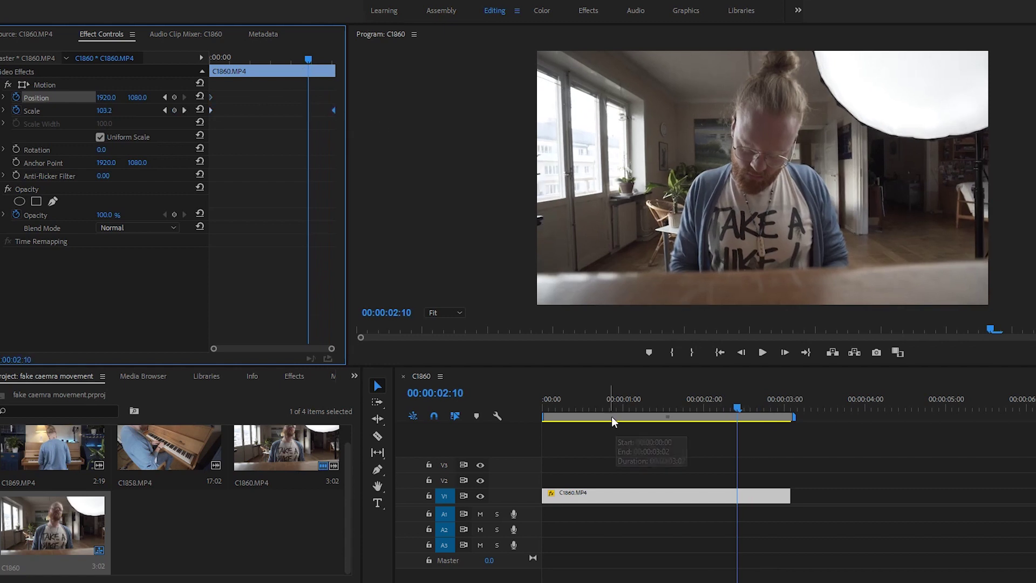
Step: Play the sequence from the start to preview the zoom-out
left_click(612, 421)
key("Home")
key("space")
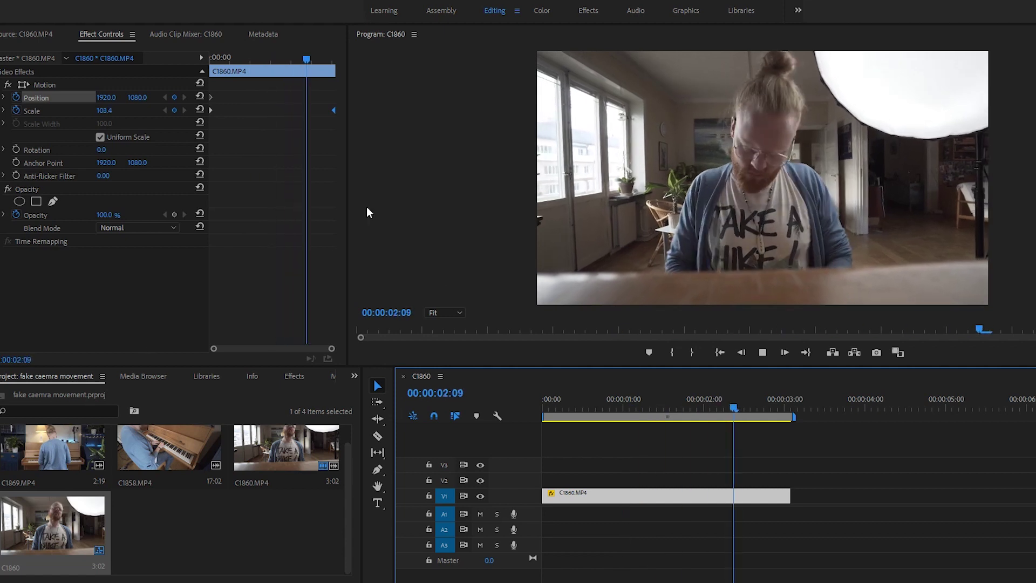
key("space")
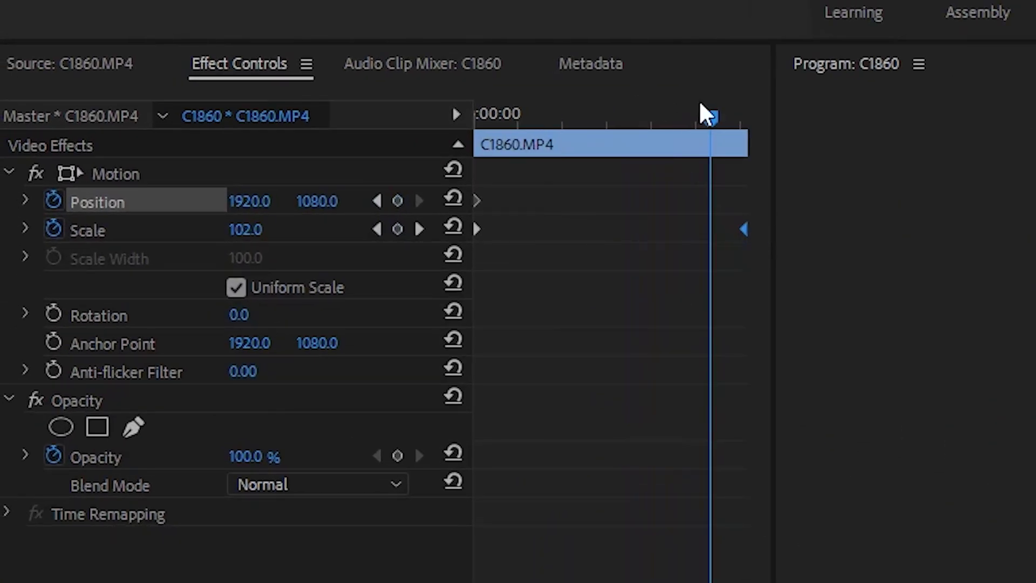
left_click_drag(700, 104, 479, 127)
key("space")
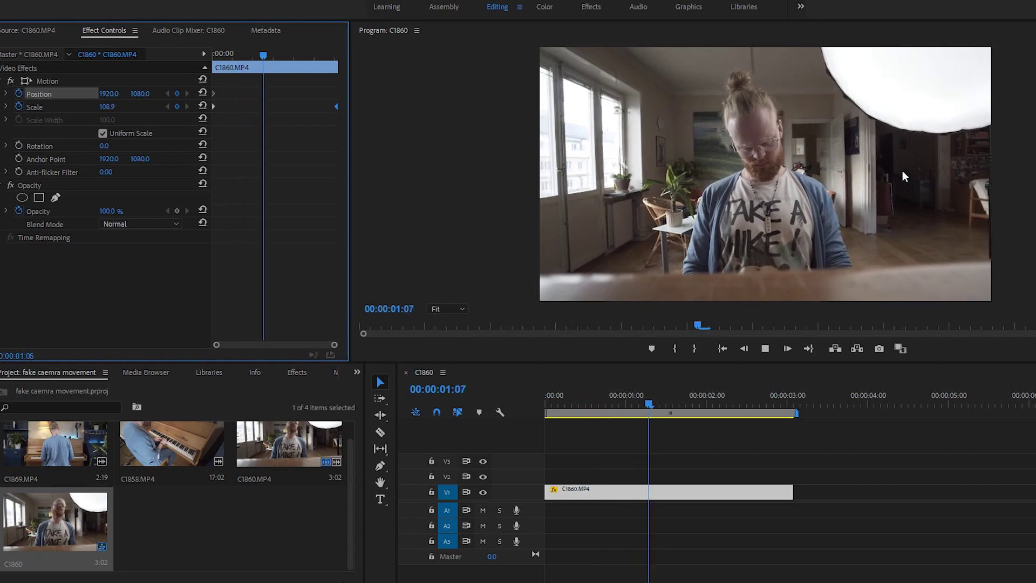
key("space")
left_click_drag(713, 400, 594, 354)
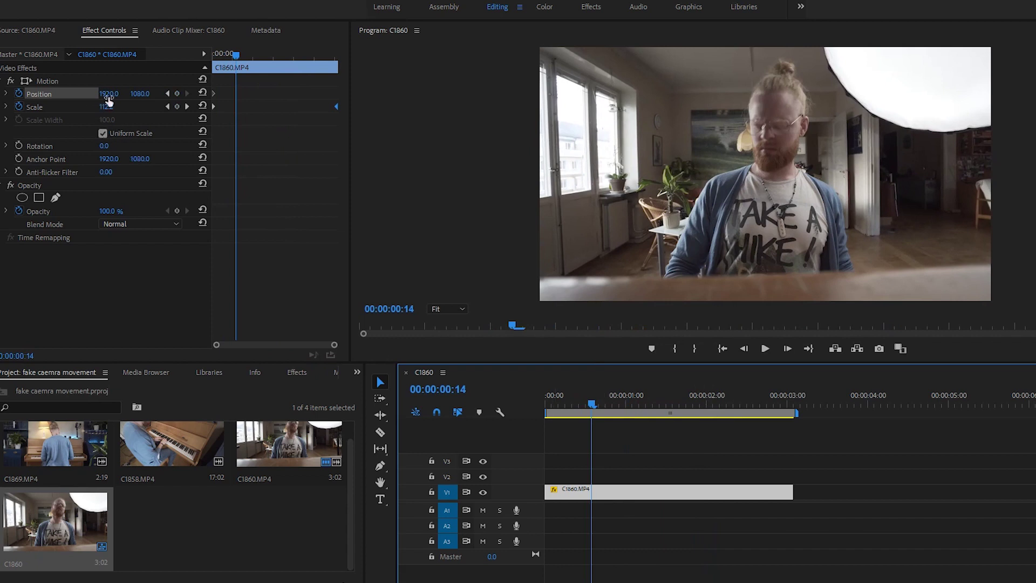
Step: Keyframe Position X at about 2200 on the first frame and 1918 at 00:00:02:16
left_click(206, 54)
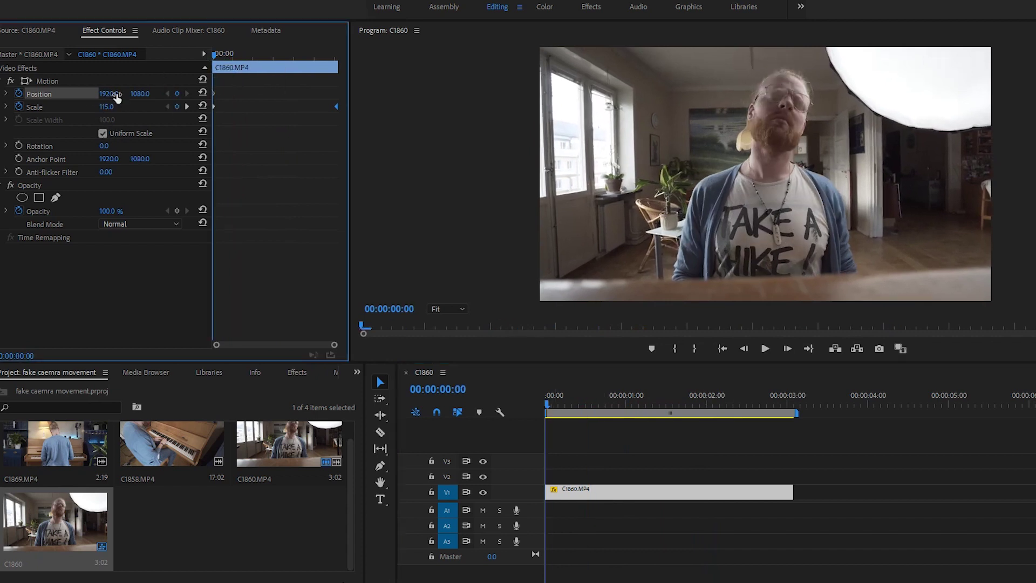
left_click_drag(109, 94, 306, 94)
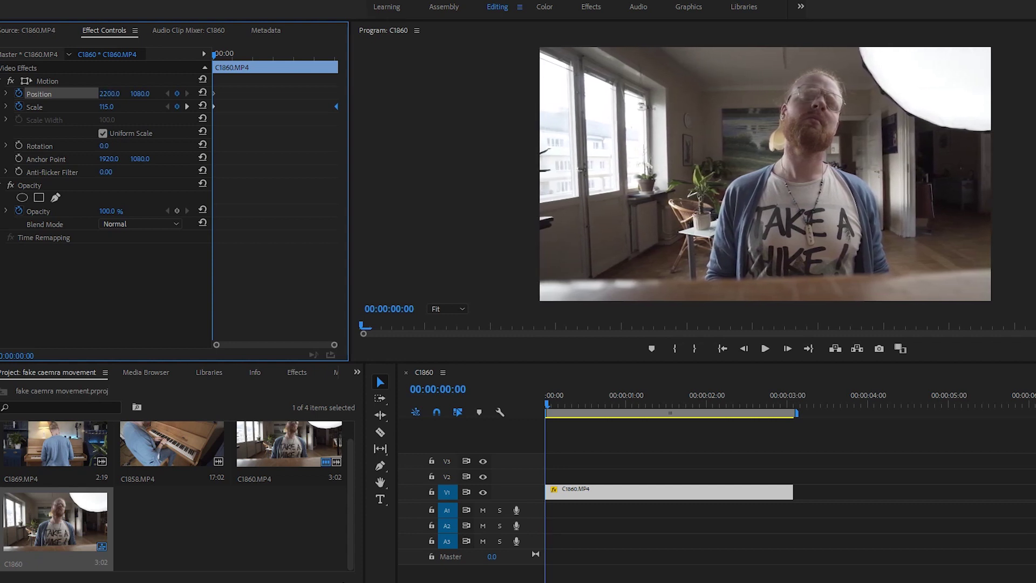
left_click_drag(245, 54, 324, 54)
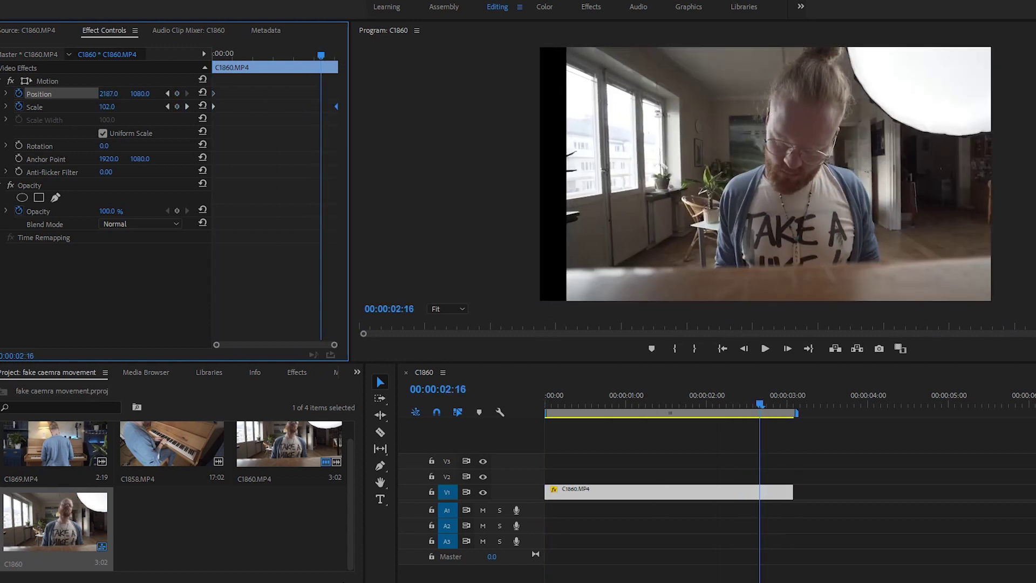
left_click_drag(108, 93, 72, 93)
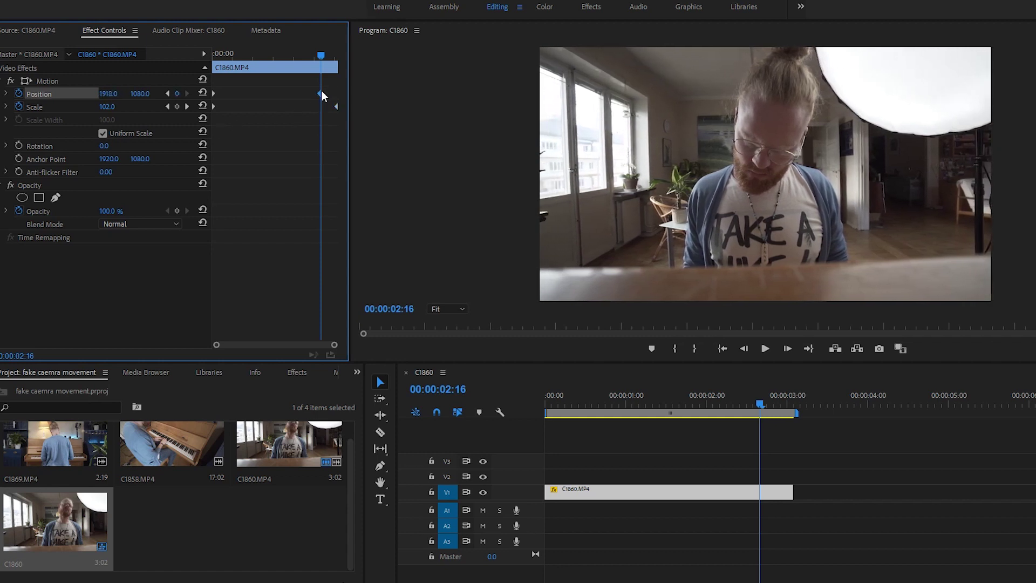
left_click_drag(321, 55, 224, 50)
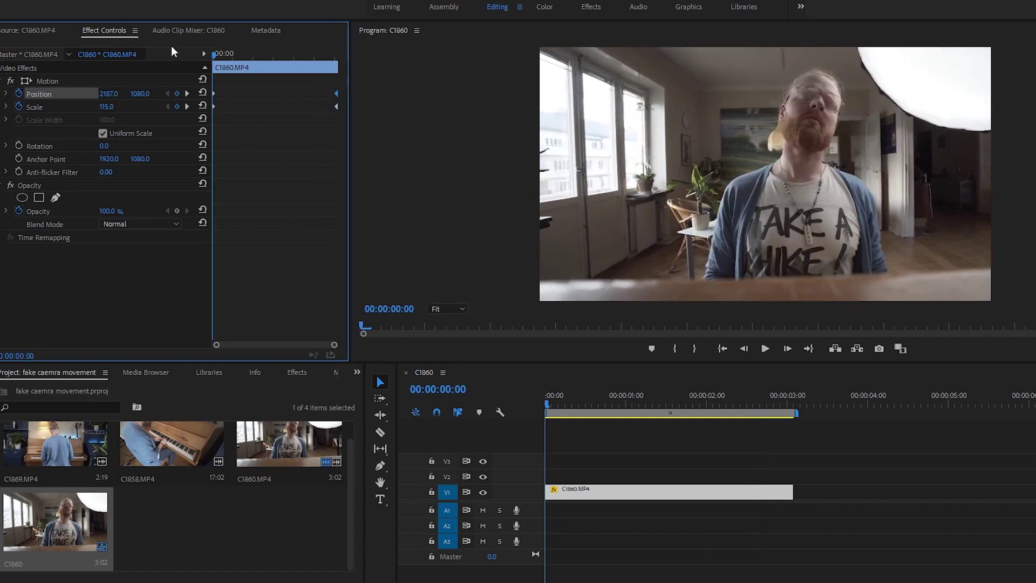
Step: Preview the motion, delete the later Scale keyframe, and replay from the clip start
key("space")
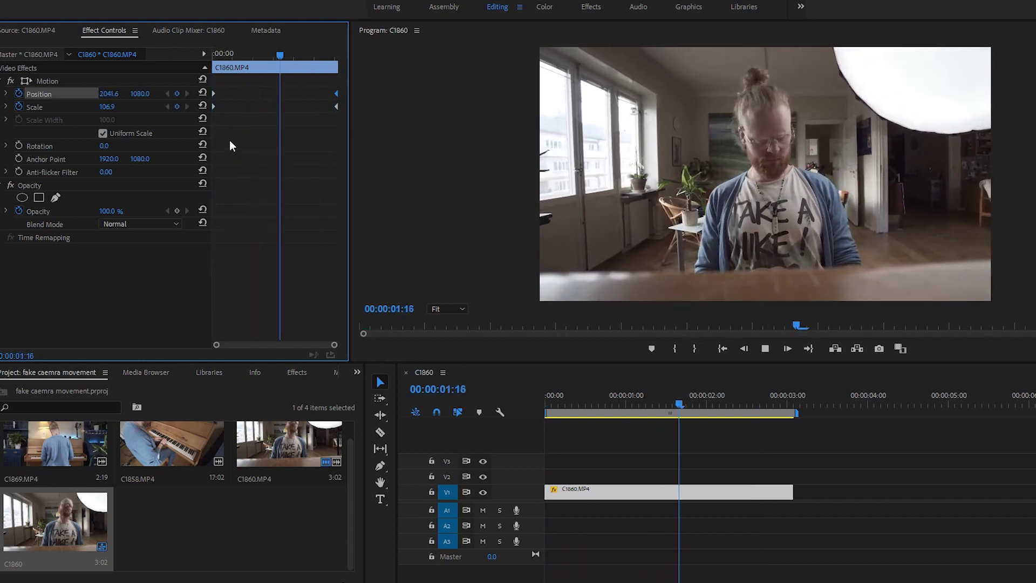
key("space")
left_click_drag(337, 107, 317, 116)
key("Delete")
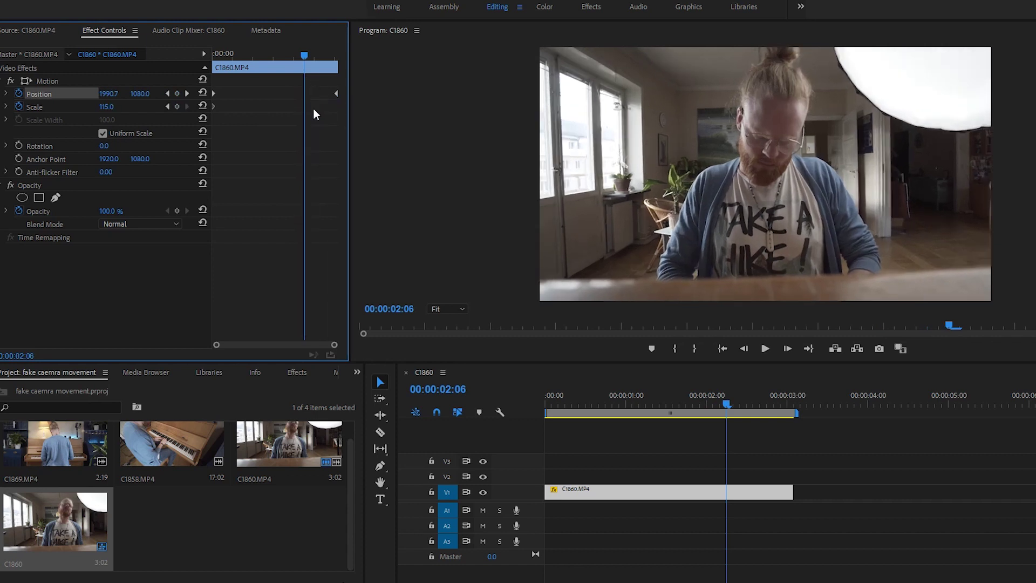
left_click_drag(241, 55, 182, 56)
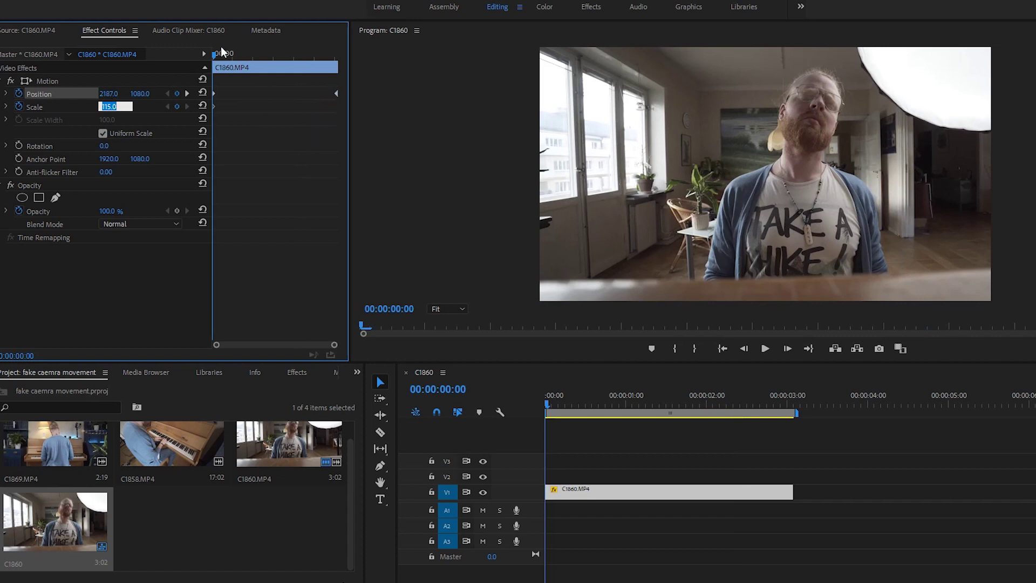
key("space")
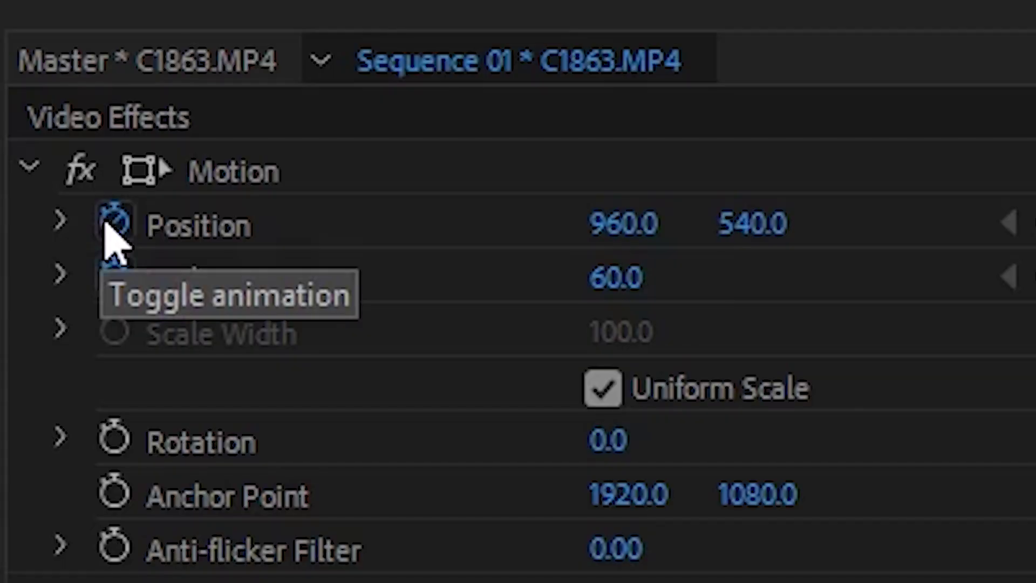
Step: Keyframe C1863's Position to about X 816, Y 503 and Scale to 77, then open New Sequence
left_click(113, 276)
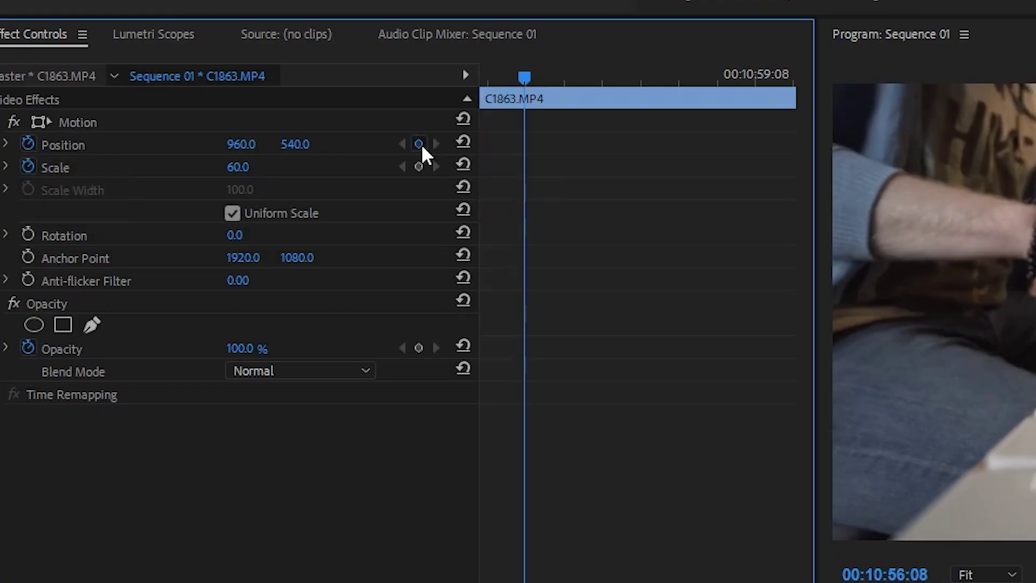
left_click(420, 145)
left_click(418, 166)
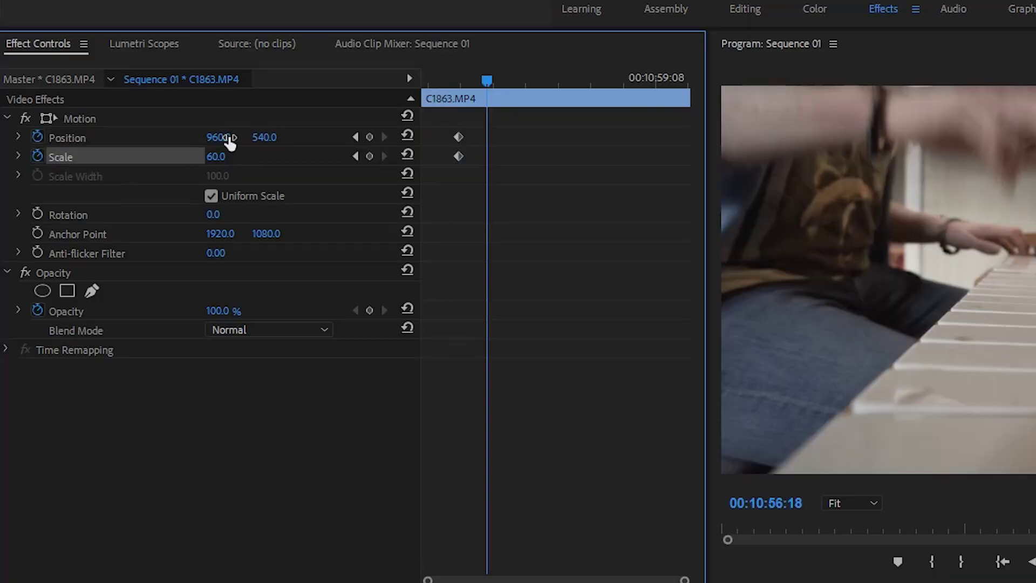
left_click_drag(229, 142, 151, 141)
left_click_drag(269, 139, 304, 139)
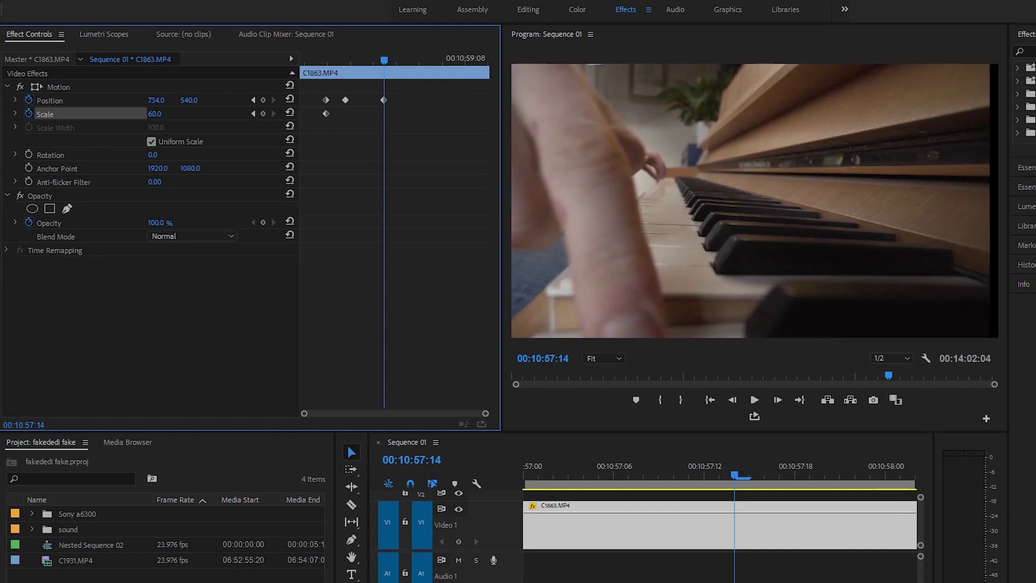
left_click_drag(194, 101, 164, 115)
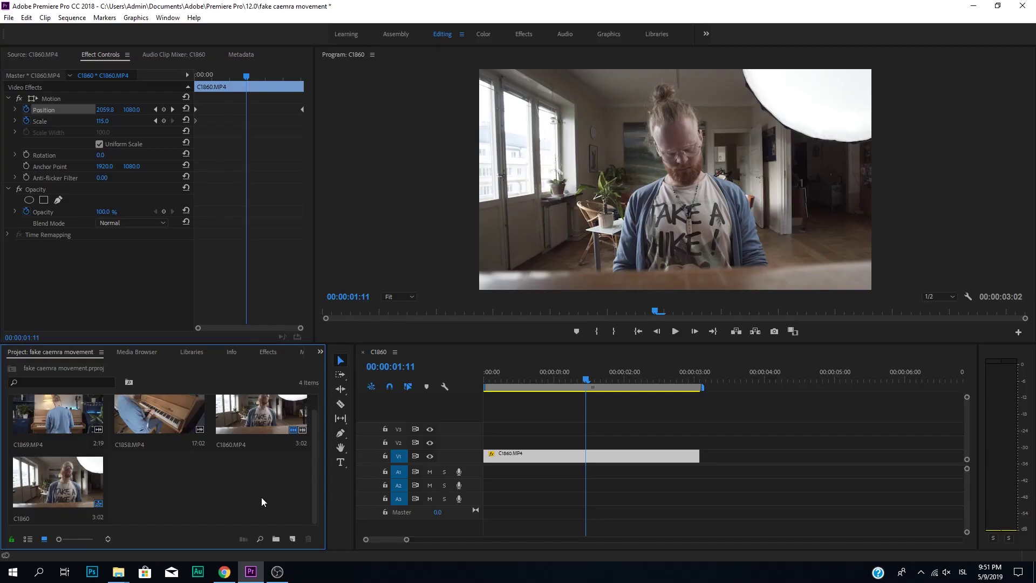
key("ctrl+n")
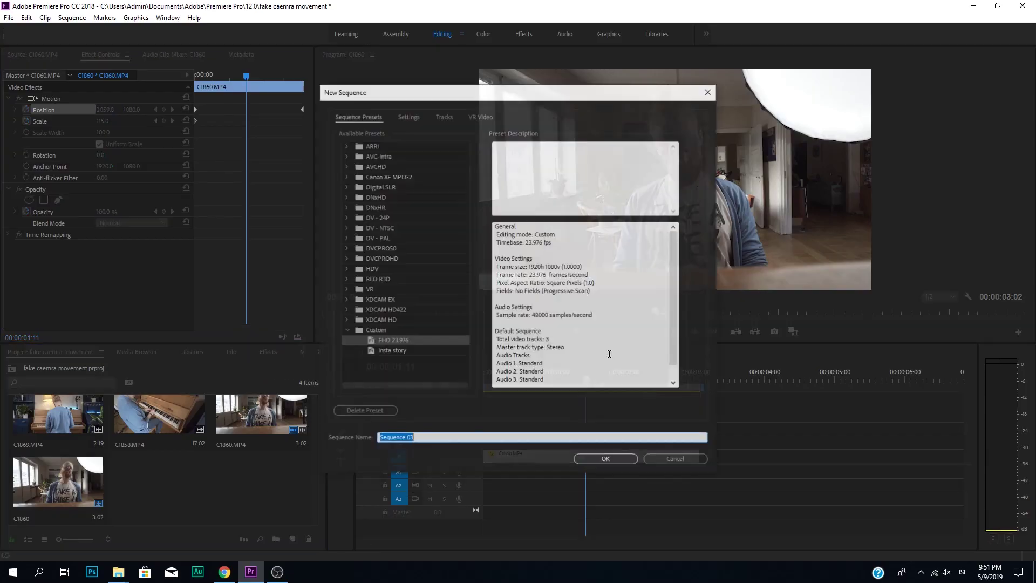
Step: Create Sequence 03 and place clip C1869 at its start on V1
left_click(606, 460)
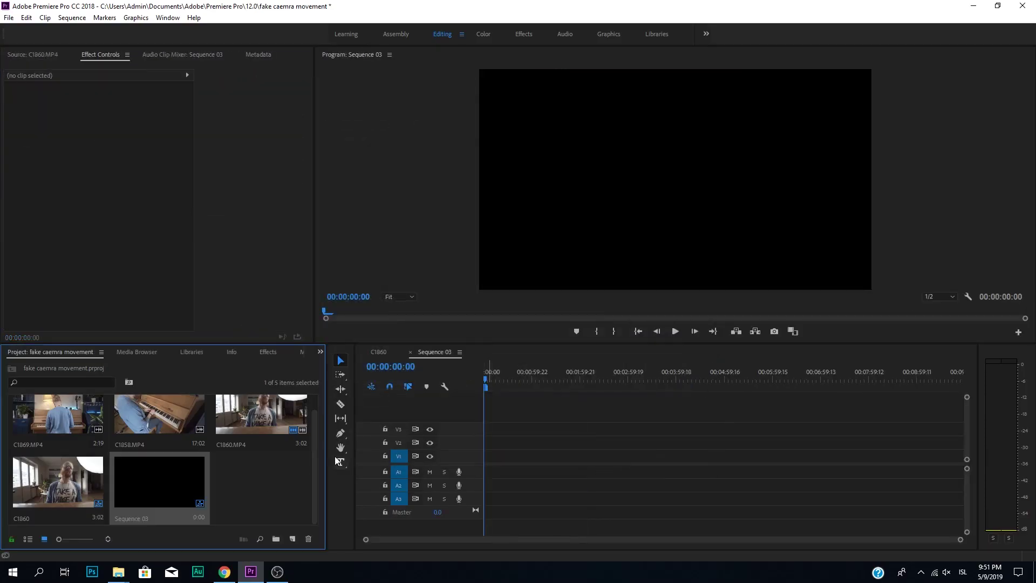
left_click(281, 423)
double_click(44, 417)
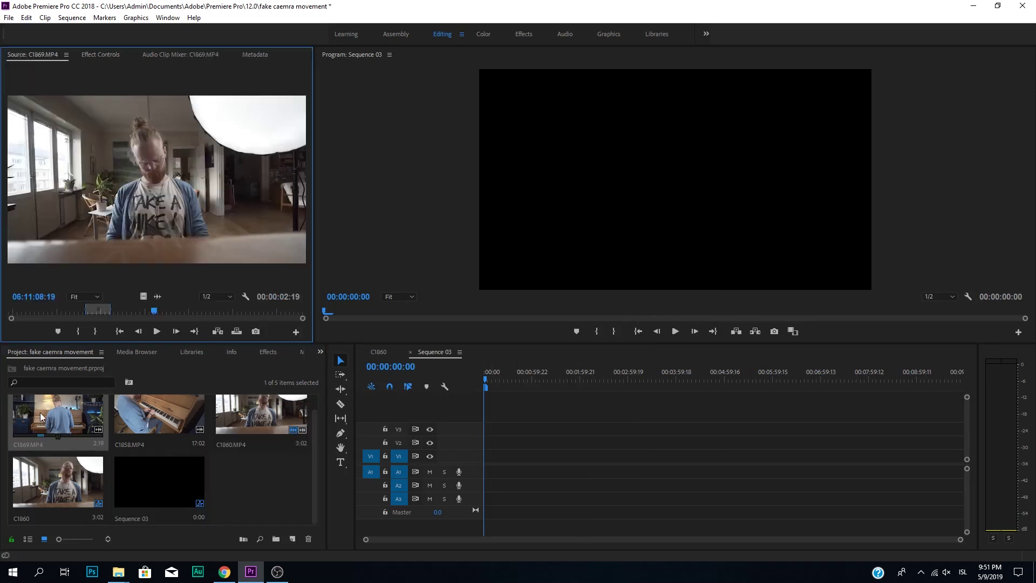
left_click_drag(153, 310, 107, 314)
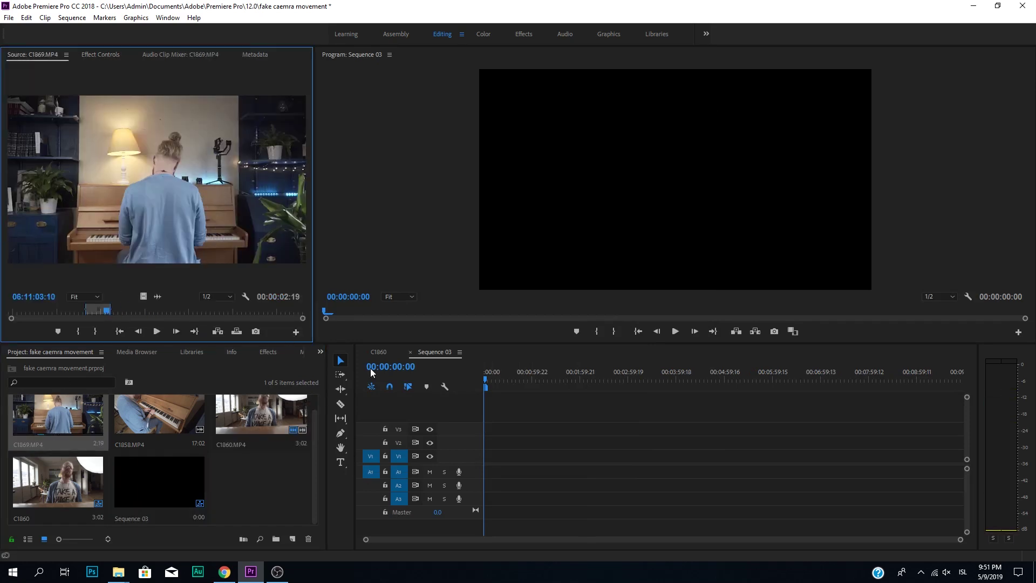
left_click_drag(489, 465, 491, 467)
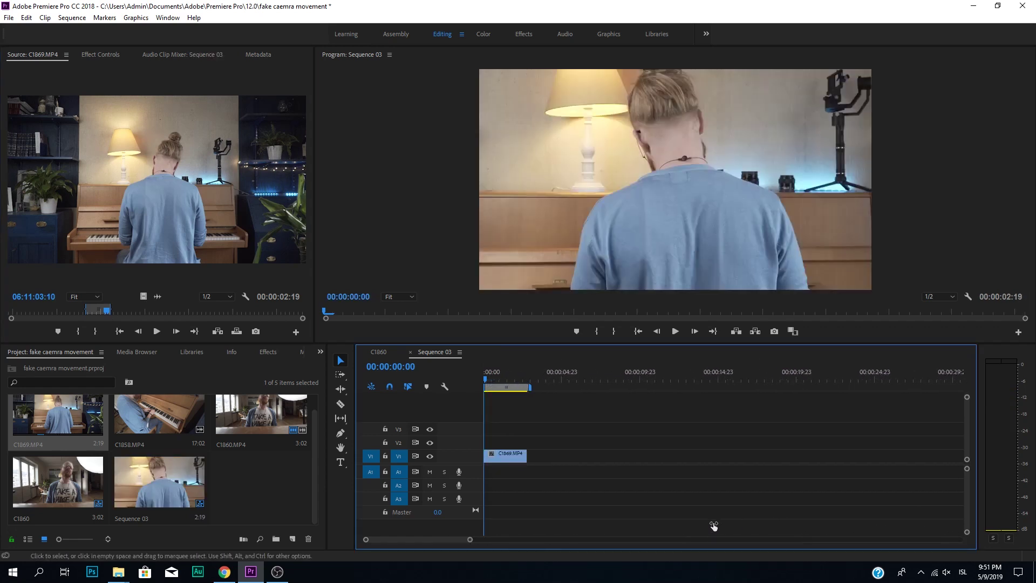
Step: Set the Program monitor zoom to 10% and select the C1869 clip's Motion settings
left_click(402, 300)
left_click(399, 321)
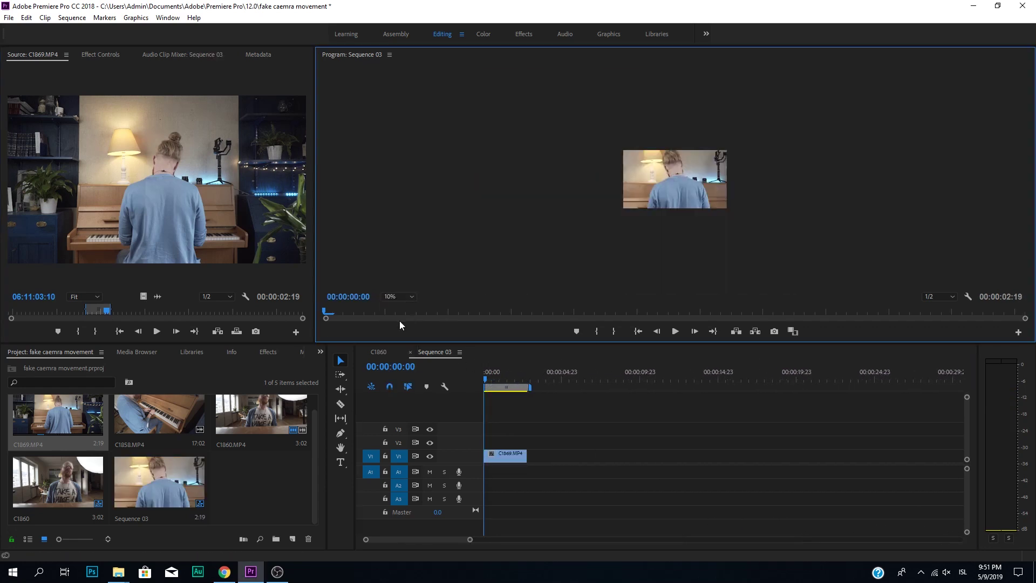
left_click(106, 55)
left_click(513, 460)
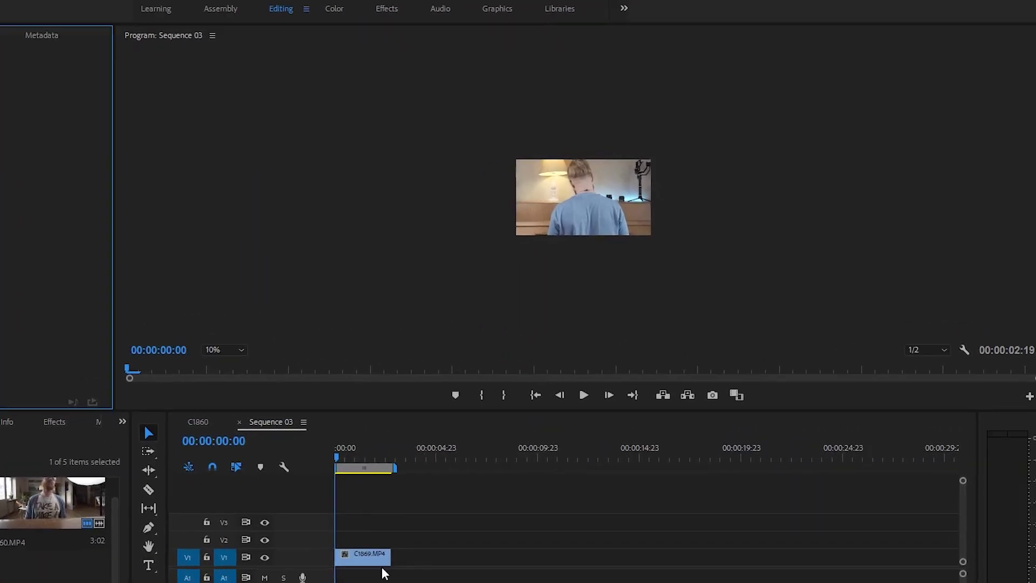
left_click(2, 91)
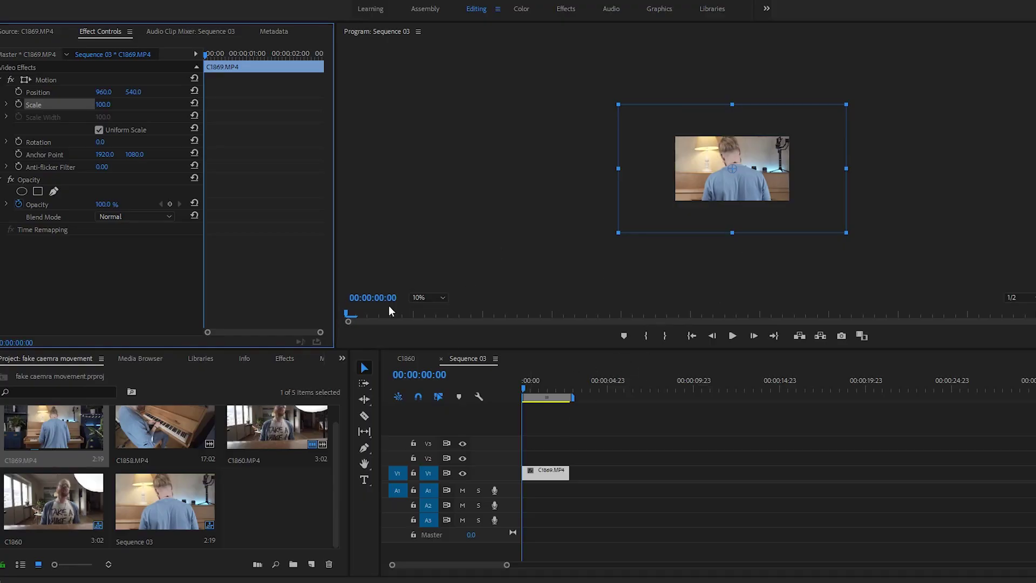
Step: Fit the Program monitor, scale C1869 to 64, and enable Position and Scale keyframing
left_click(435, 311)
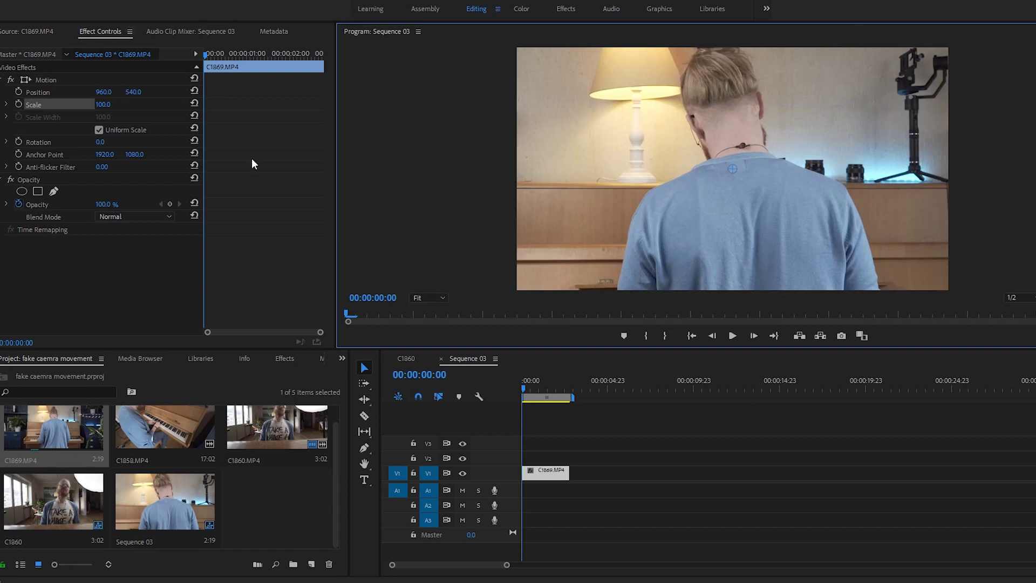
left_click_drag(111, 106, 91, 107)
left_click_drag(533, 382, 546, 383)
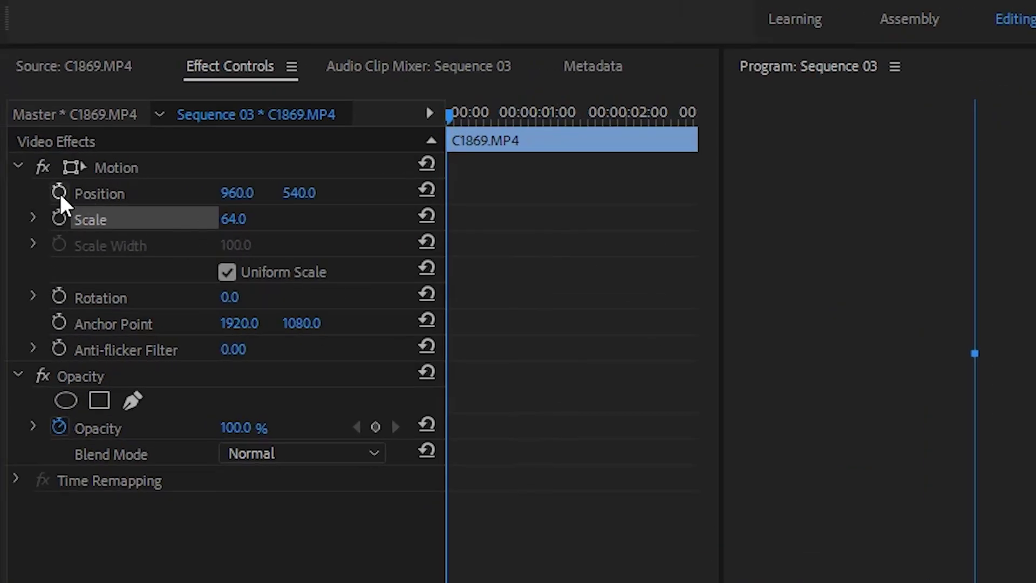
left_click(59, 192)
left_click(60, 217)
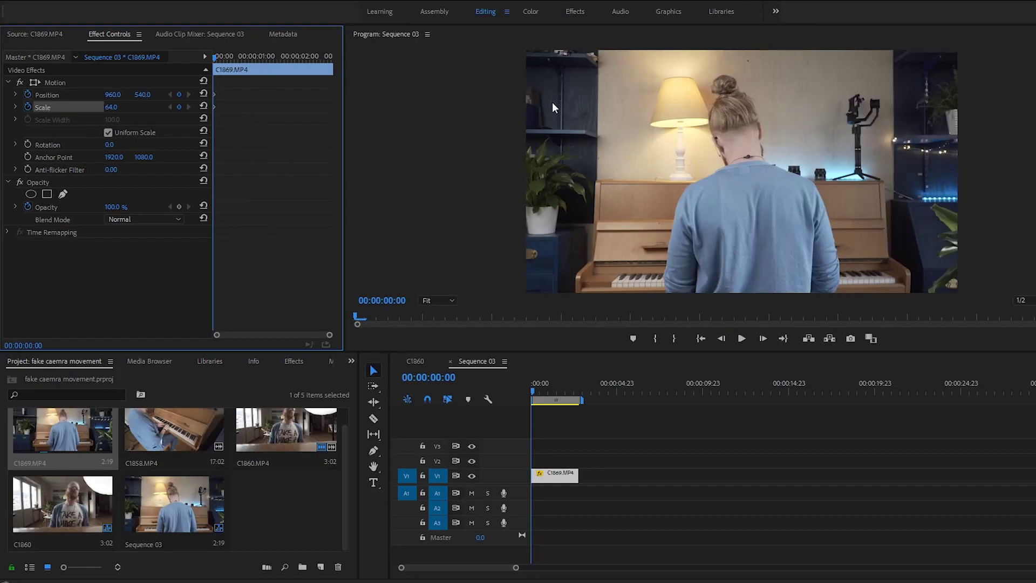
Step: Pan Position X from 701 to about 823.9 at the clip end, then preview playback
left_click_drag(113, 94, 29, 95)
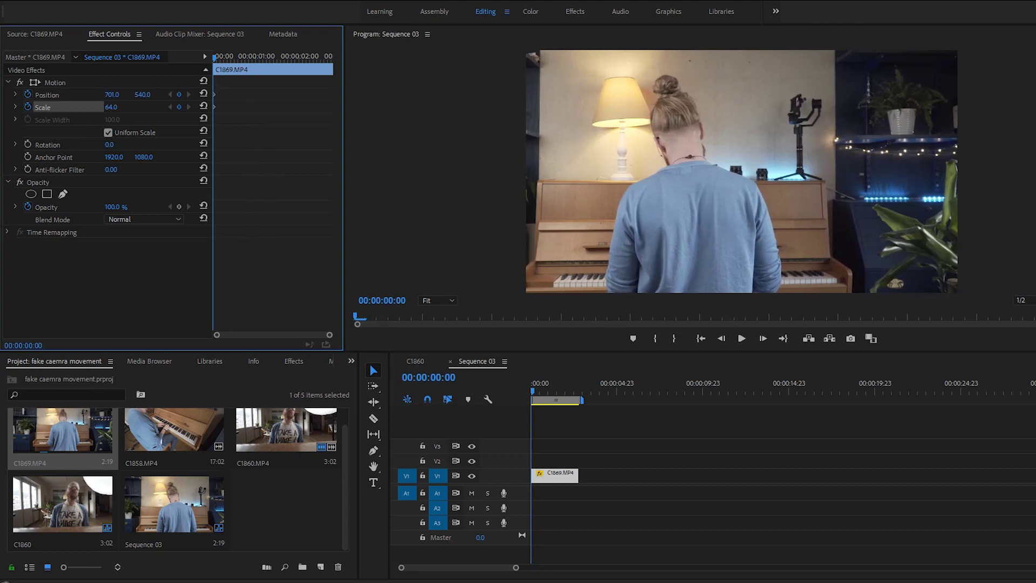
left_click_drag(262, 58, 299, 60)
left_click_drag(113, 95, 203, 95)
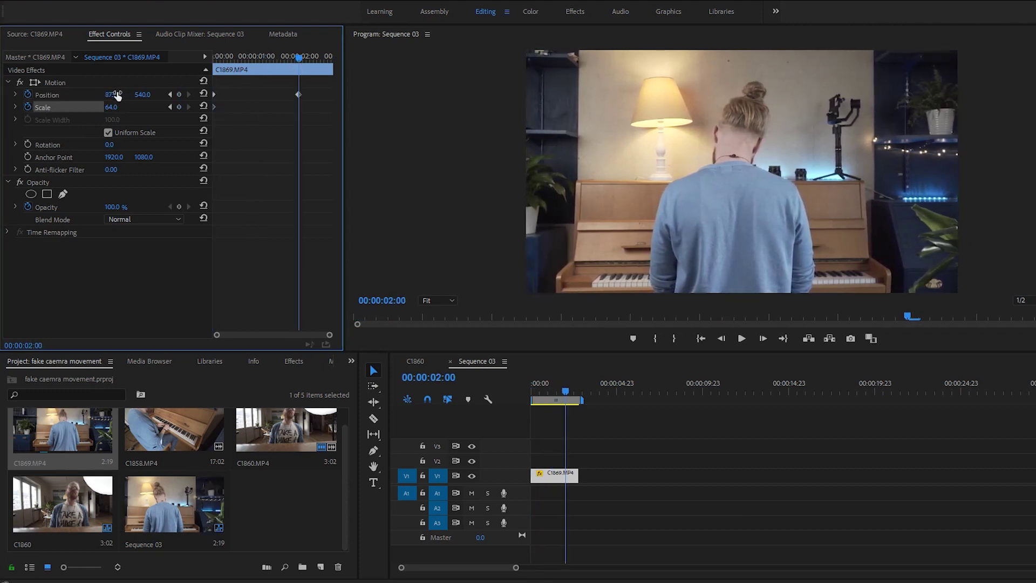
left_click_drag(299, 95, 355, 93)
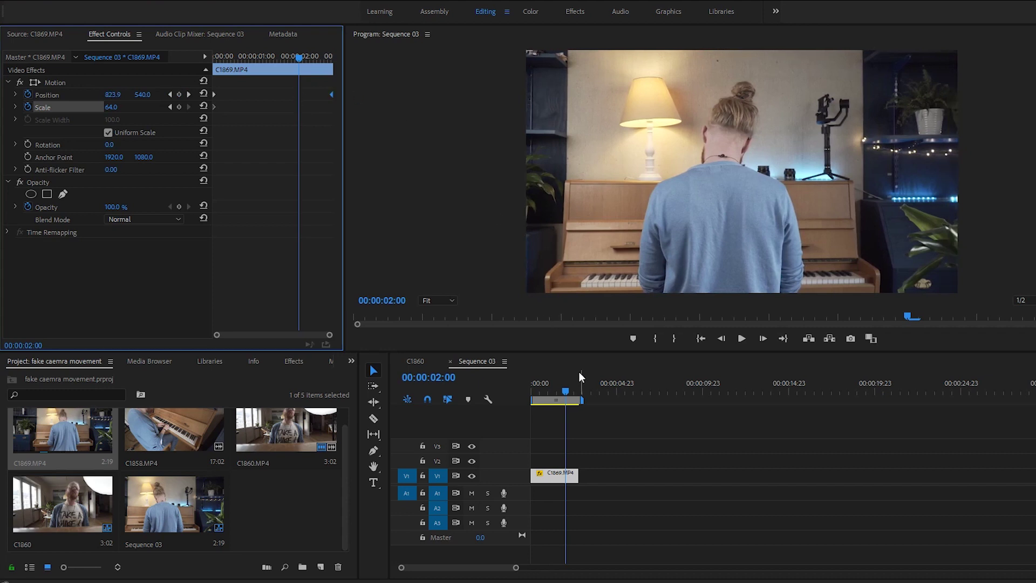
left_click_drag(566, 384, 510, 366)
key("space")
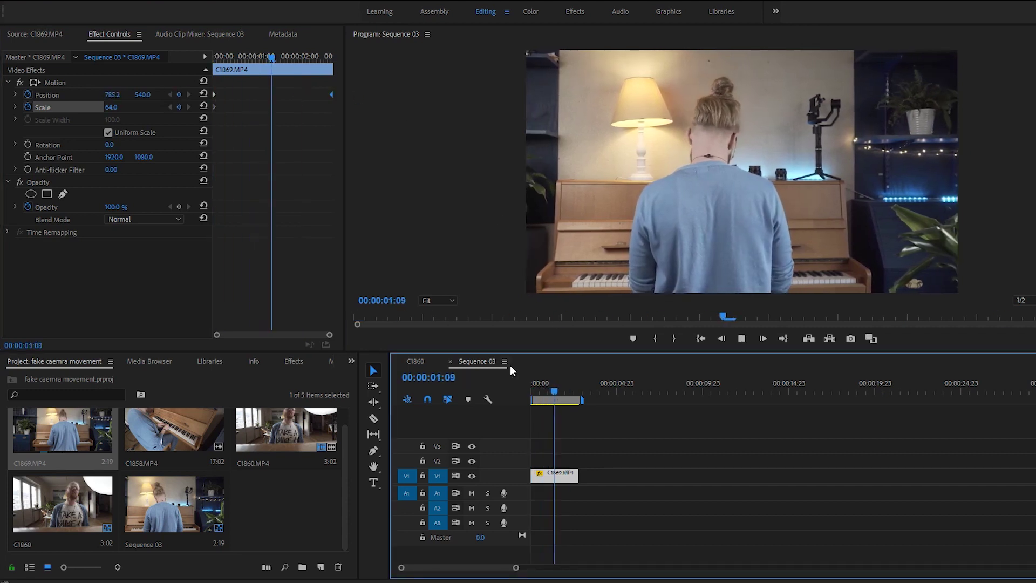
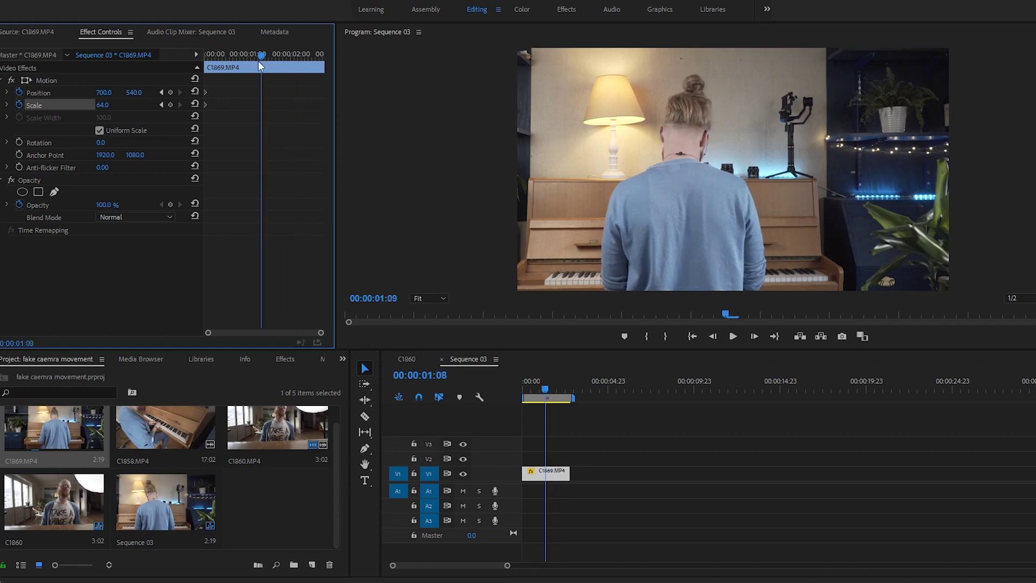
Step: Set C1869's Scale to 80 on the first frame, then check the keyframes around one second
left_click_drag(102, 106, 112, 105)
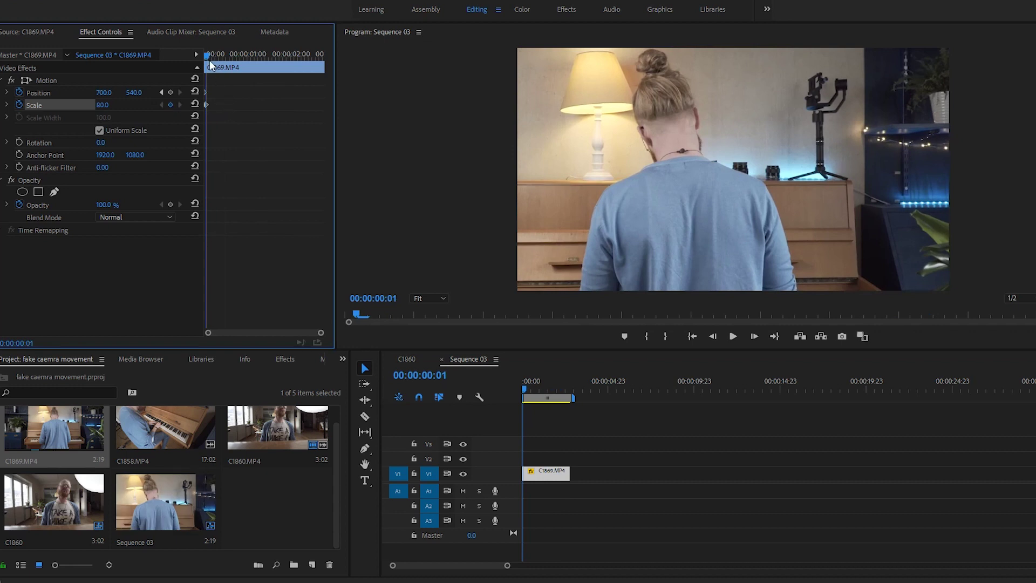
left_click(160, 105)
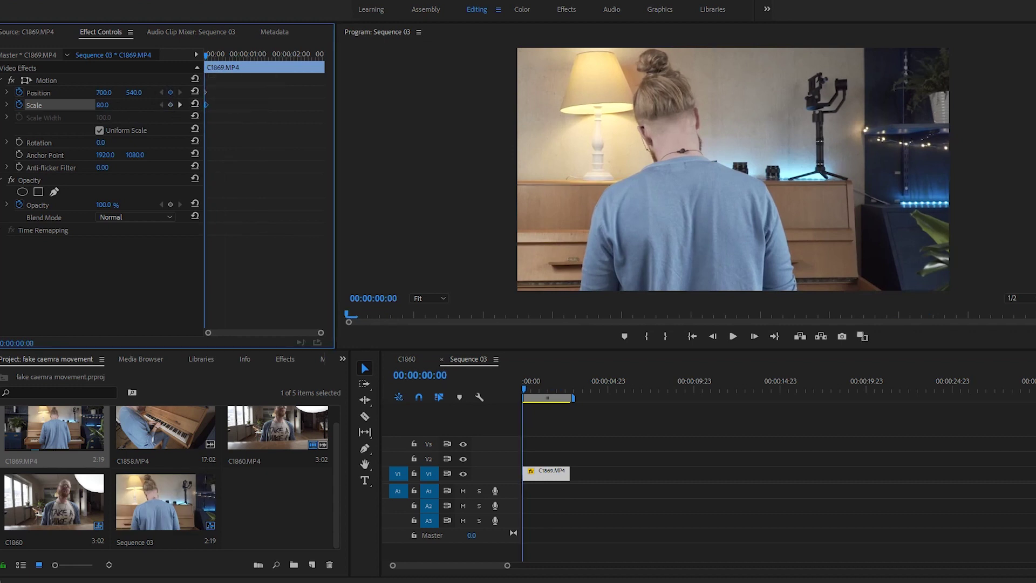
left_click(249, 55)
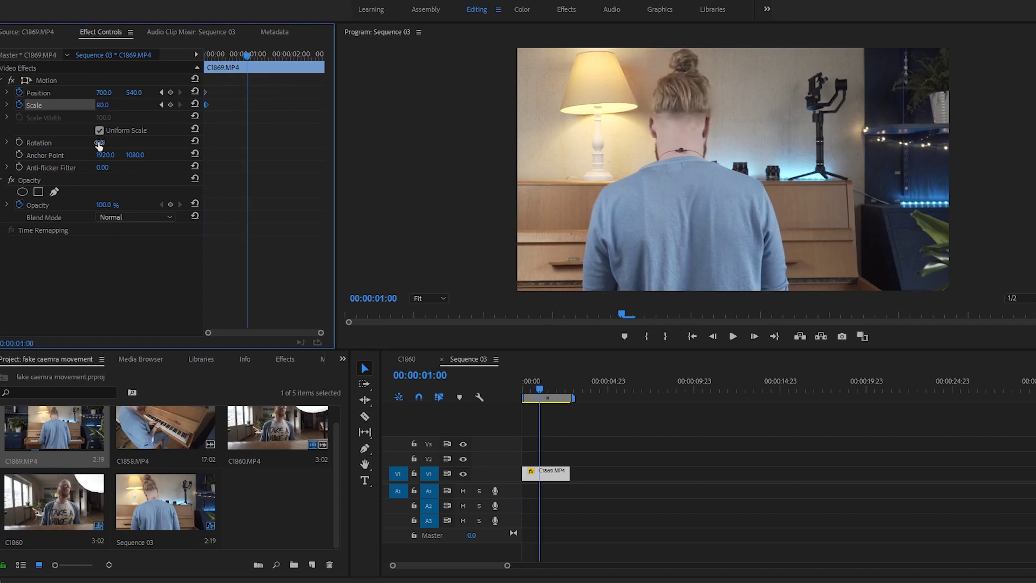
Step: About two seconds in, keyframe Rotation at a gentle 8° and Scale at 70
left_click(160, 93)
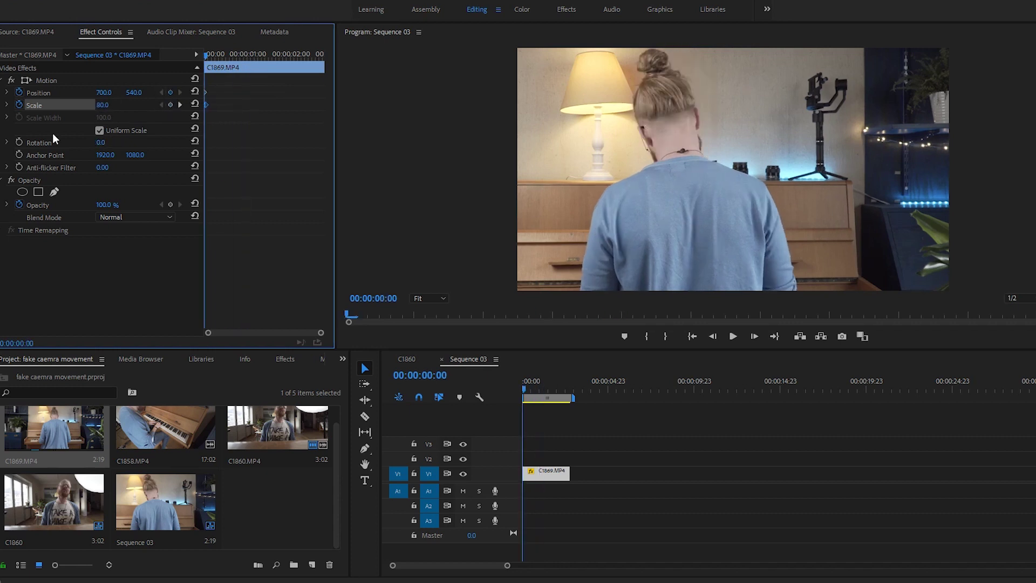
left_click_drag(228, 57, 289, 66)
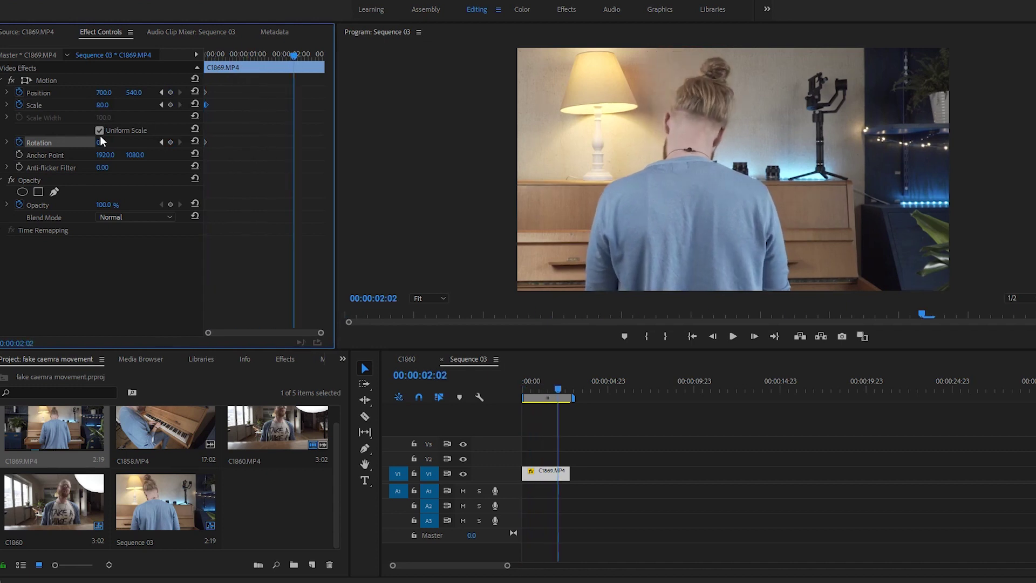
left_click_drag(101, 142, 113, 142)
left_click_drag(102, 105, 94, 105)
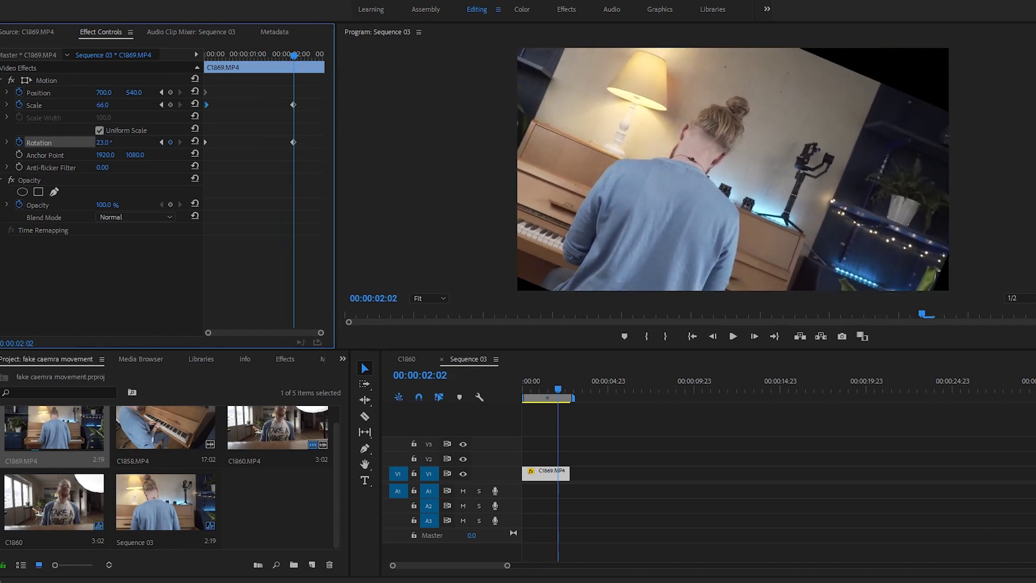
left_click_drag(102, 142, 99, 142)
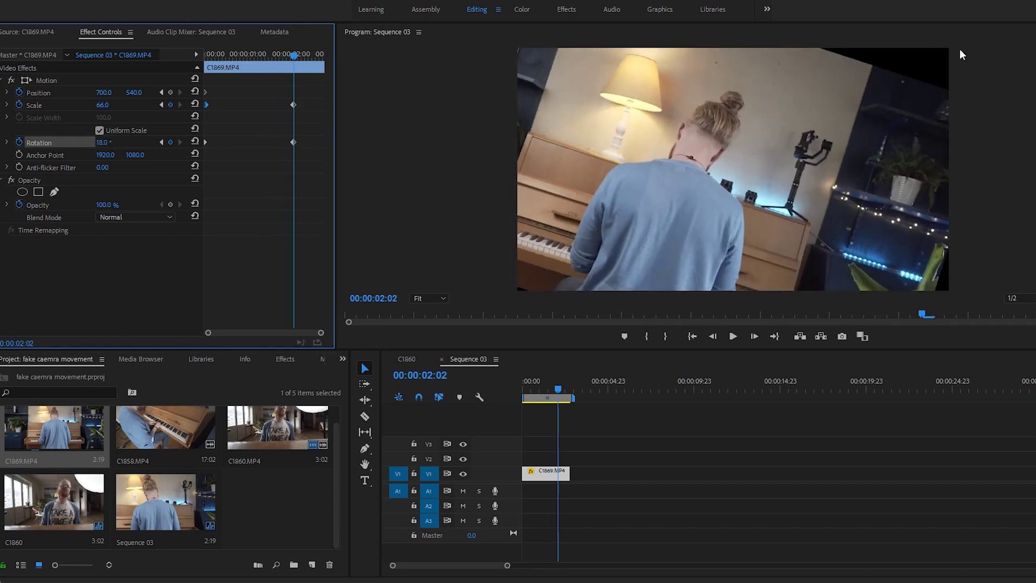
left_click_drag(100, 142, 94, 142)
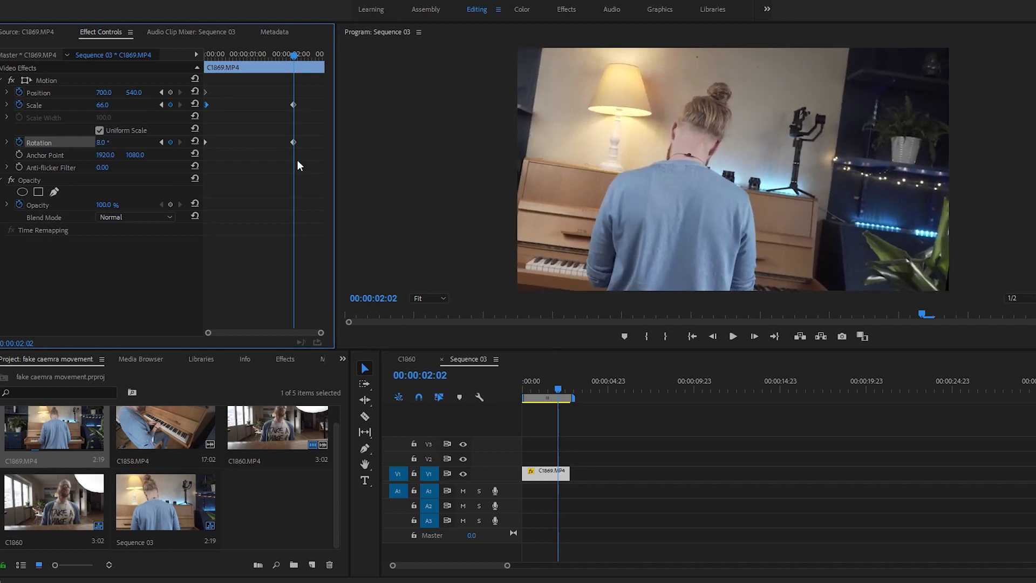
Step: Preview the move and drag the end Scale and Rotation keyframes later
left_click_drag(550, 385, 459, 384)
key("space")
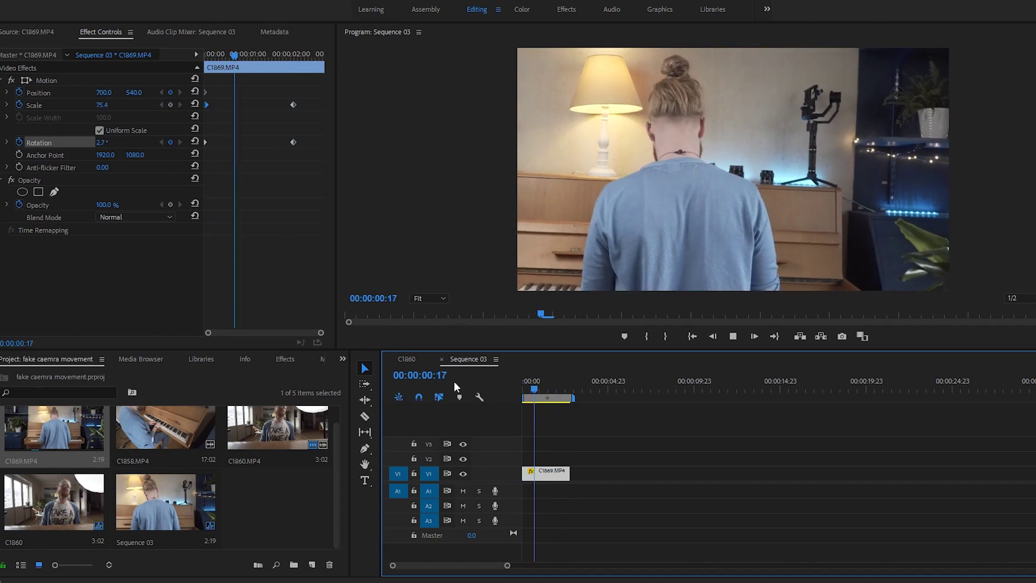
key("space")
left_click(295, 125)
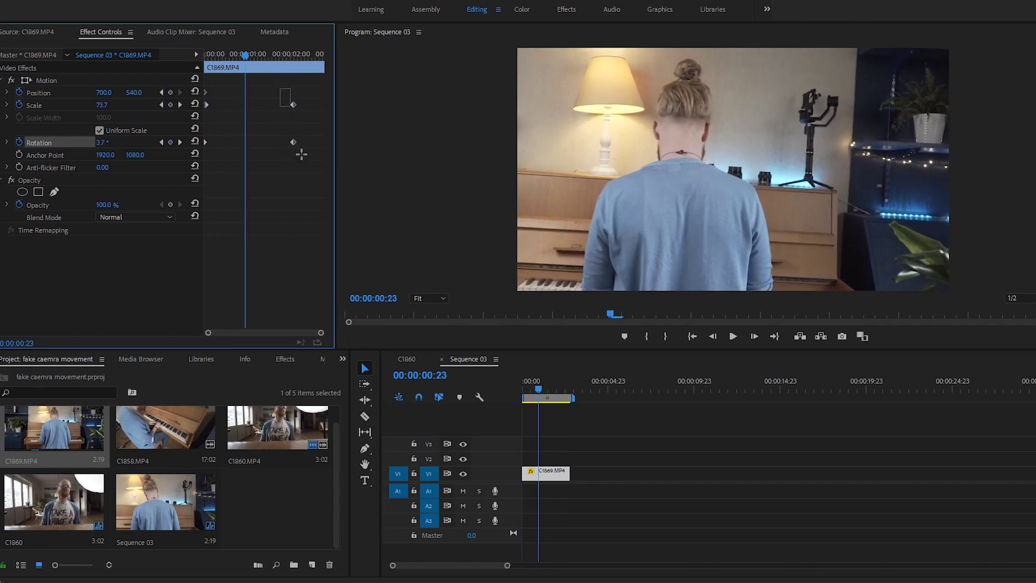
left_click_drag(296, 144, 318, 140)
key("space")
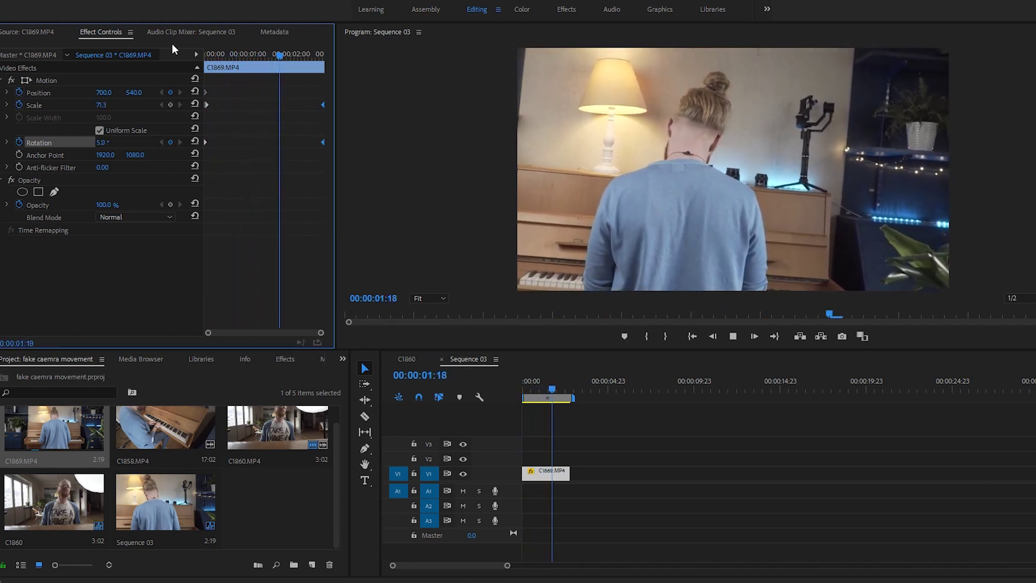
key("space")
Step: Set the final Scale to 75 at the clip end and play the sequence from the start
left_click_drag(310, 57, 315, 106)
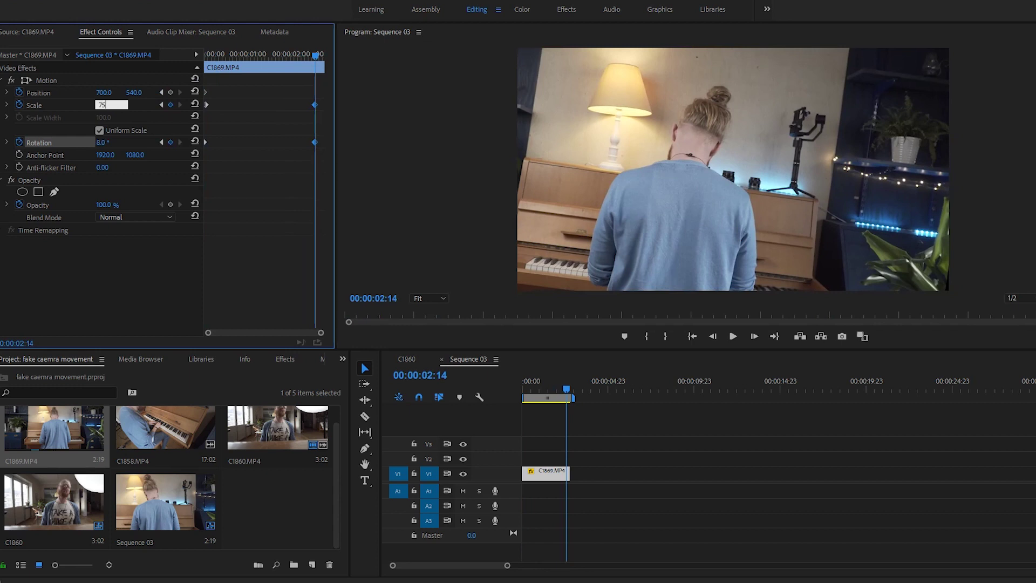
key("Return")
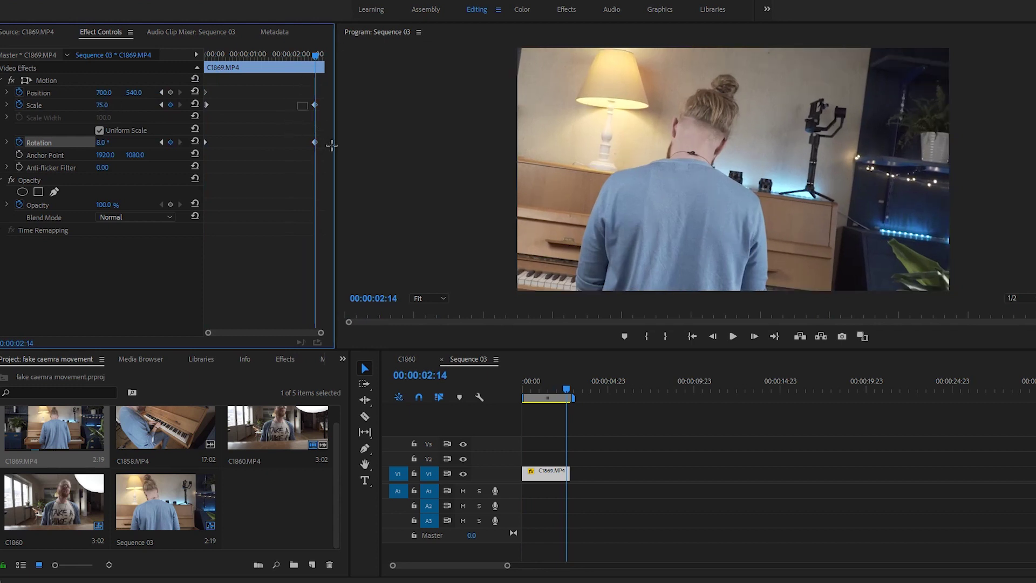
key("space")
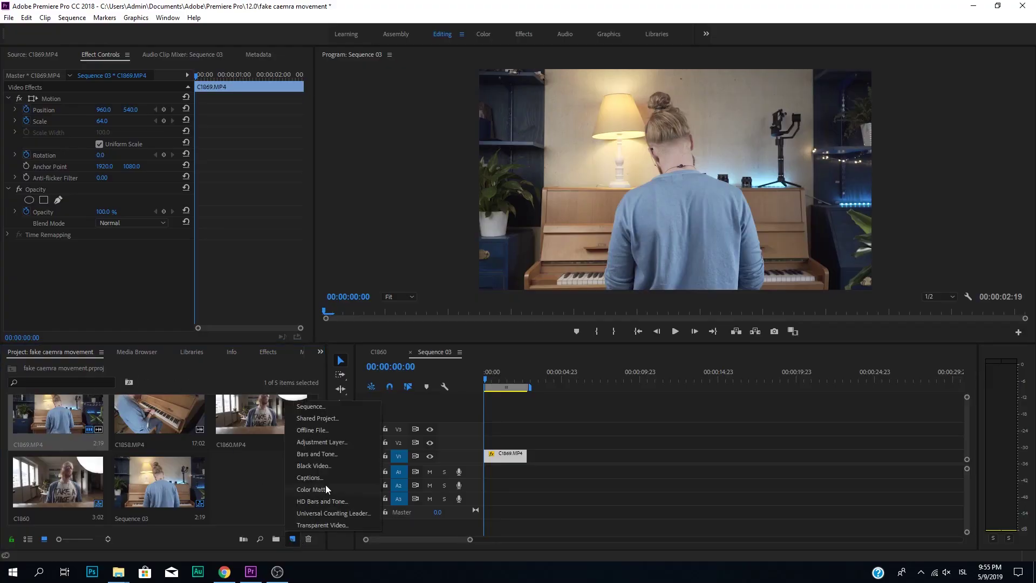
Step: Add an adjustment layer on V2 above C1869 and apply the Static Black Bars preset
left_click(329, 445)
left_click(553, 323)
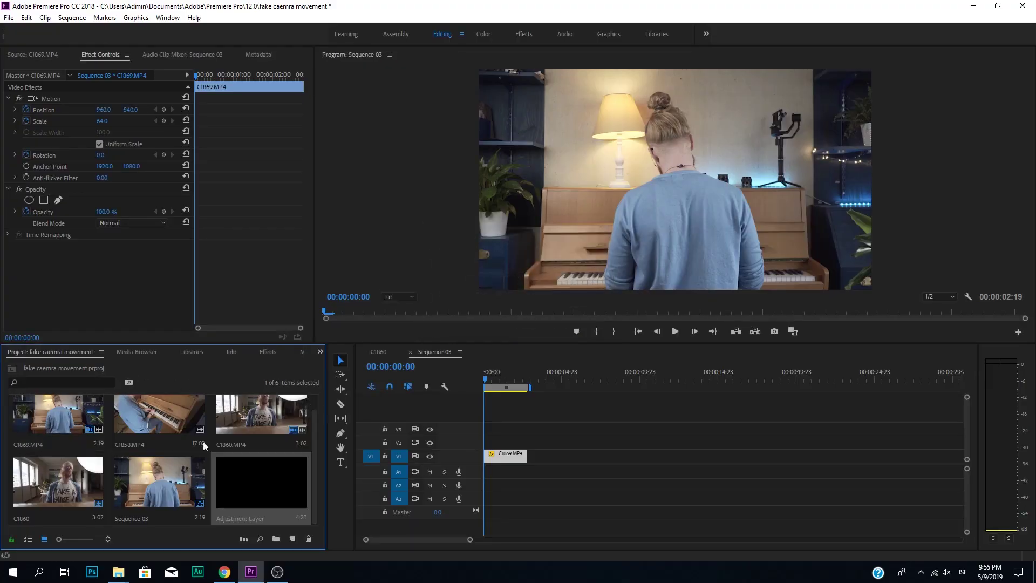
left_click_drag(252, 492, 527, 442)
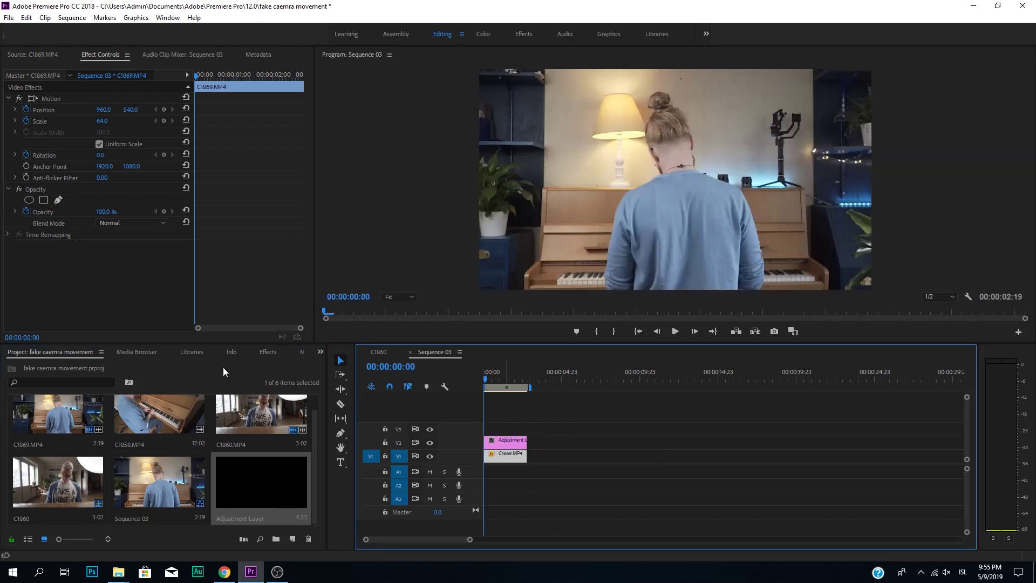
left_click(268, 352)
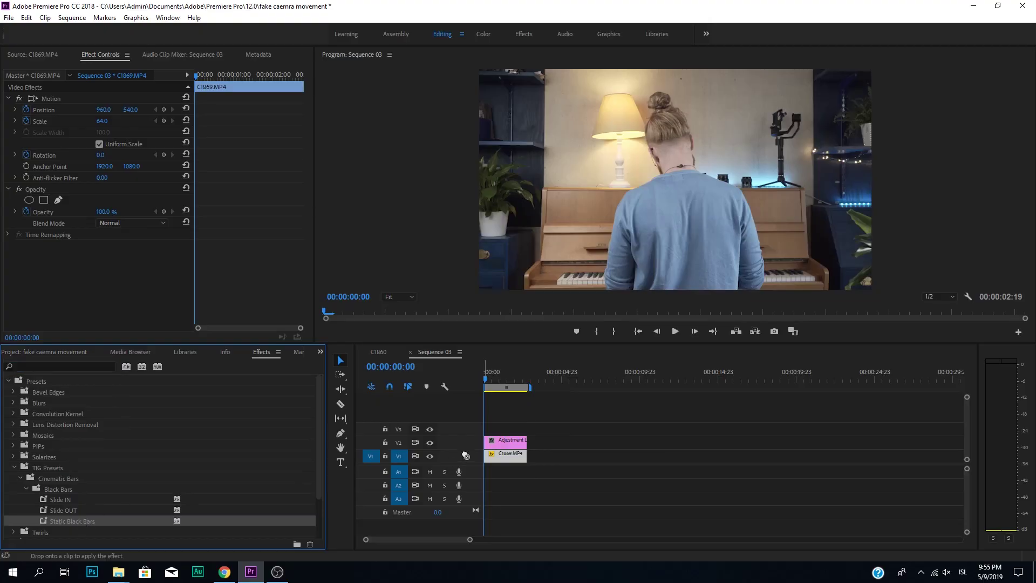
left_click_drag(492, 441, 493, 443)
Step: Add a Position keyframe to the adjustment layer about 23 frames in, undoing the position nudge
left_click(499, 379)
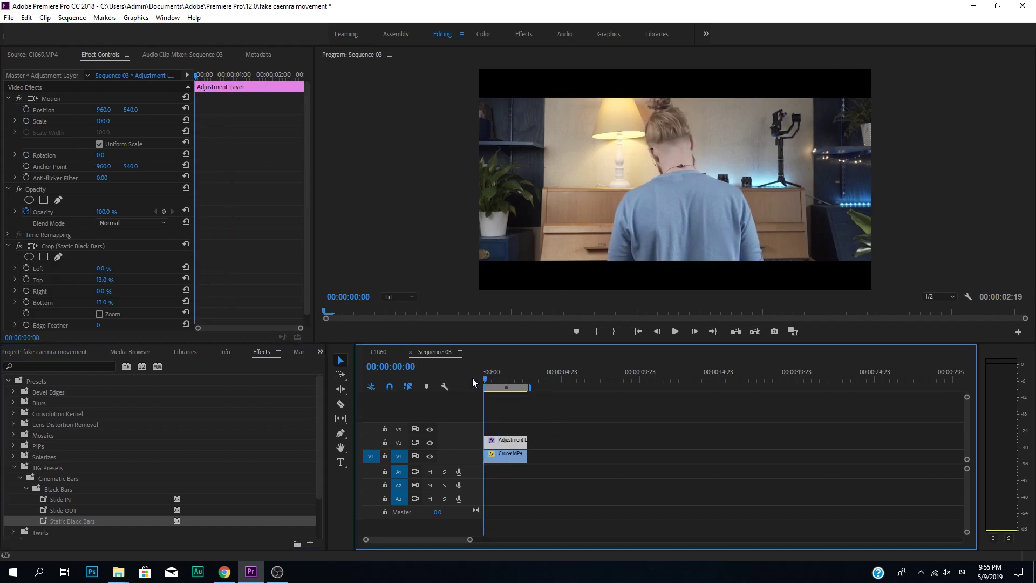
left_click(27, 110)
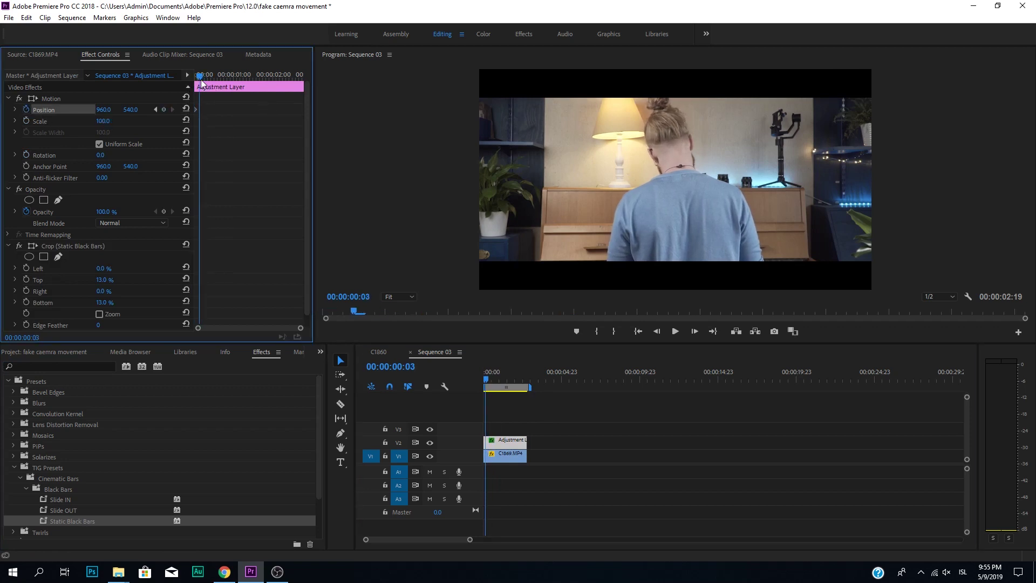
mouse_move(103, 109)
left_mouse_down()
mouse_move(88, 109)
mouse_move(103, 109)
left_mouse_up()
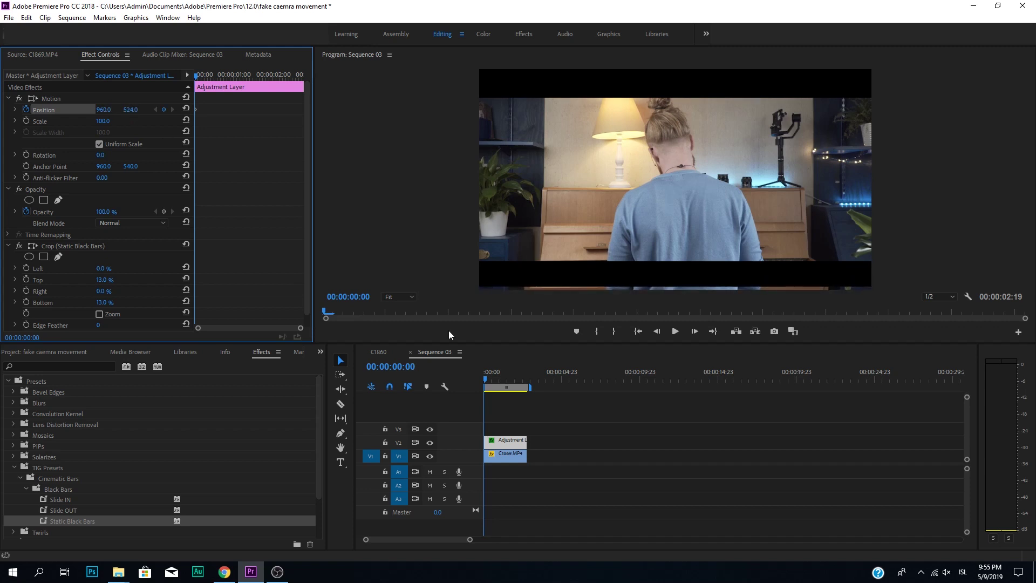
key("ctrl+z")
left_click(498, 456)
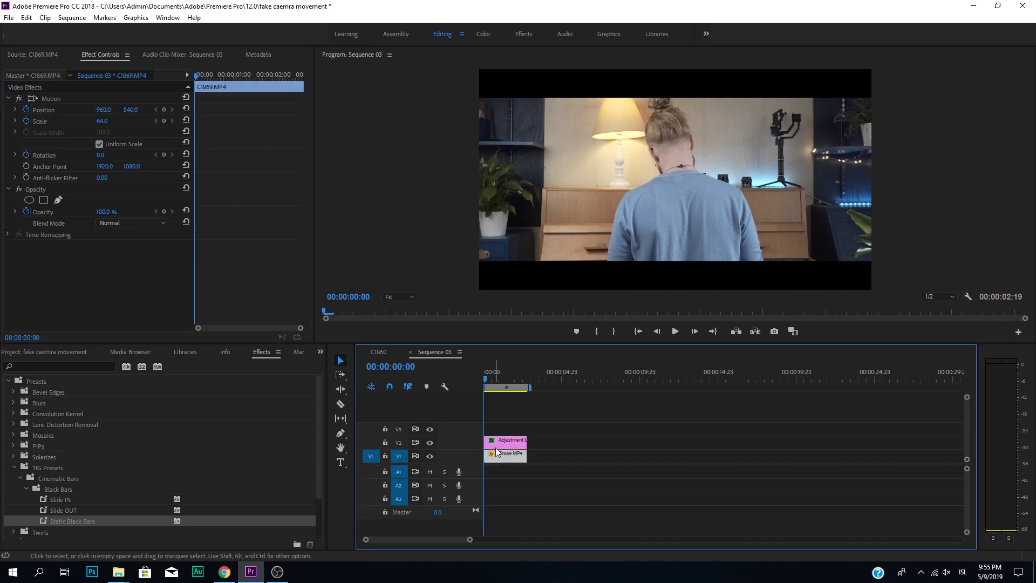
Step: Keyframe C1869's Position Y from 279 at the start to 461 at the clip end, then play the pan
left_click_drag(130, 110, 0, 110)
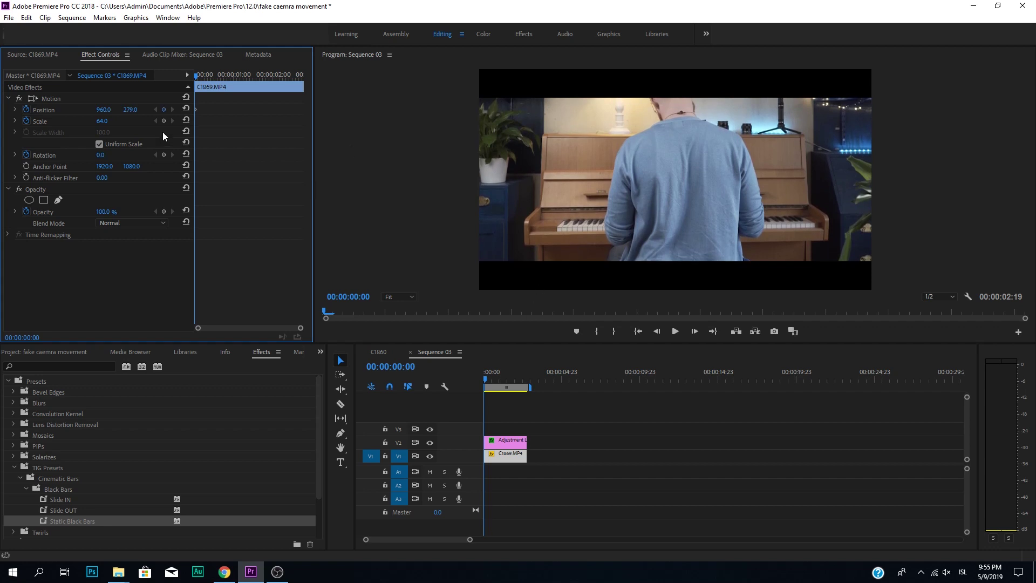
left_click(504, 381)
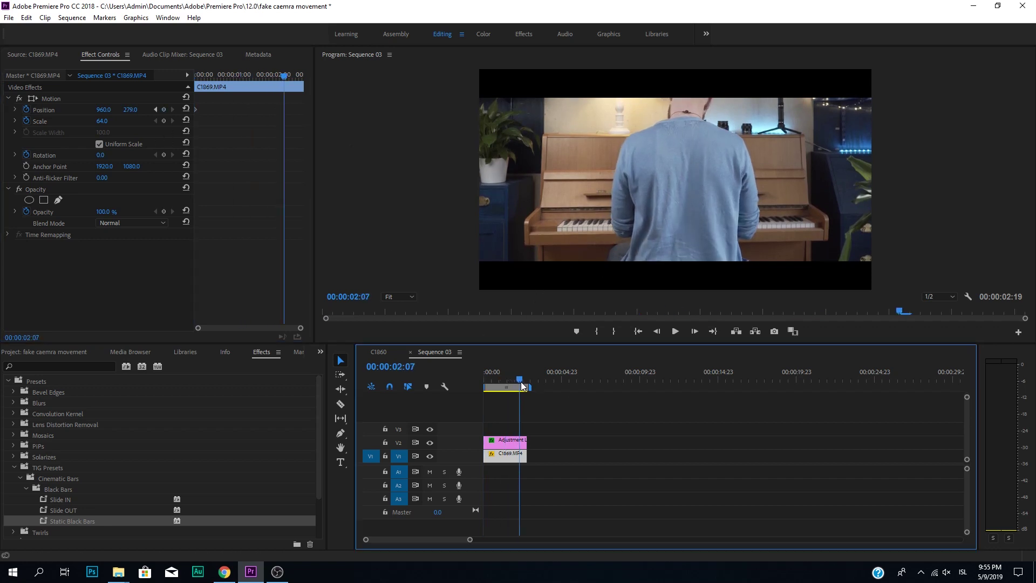
left_click_drag(130, 110, 208, 110)
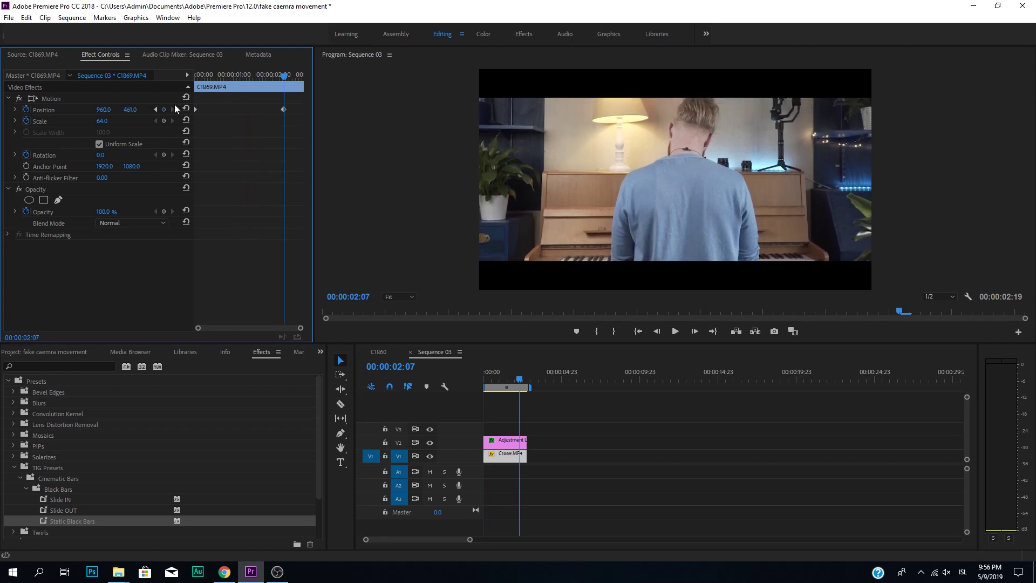
left_click_drag(283, 109, 303, 109)
left_click_drag(510, 376, 482, 373)
key("space")
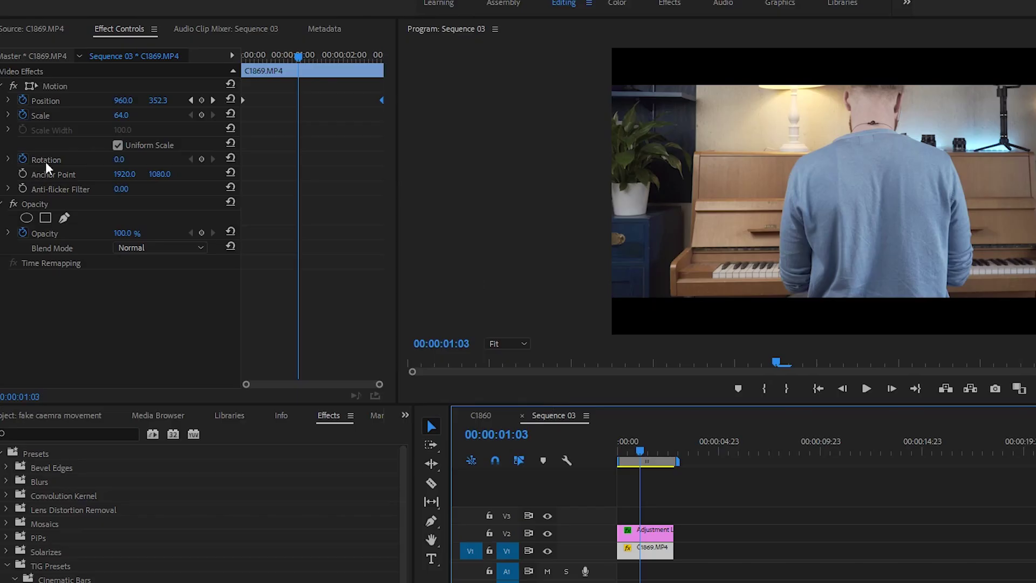
Step: Scale C1869 to 154 with slight Position X keyframes at 1:03 and 1:16, then play it back
left_click_drag(121, 115, 422, 90)
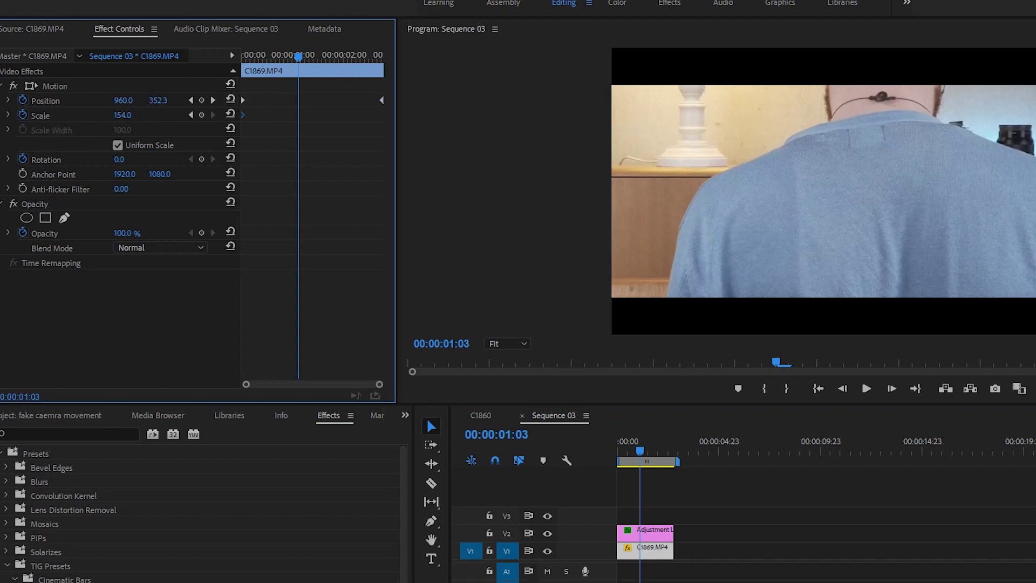
left_click_drag(123, 100, 173, 107)
left_click(329, 54)
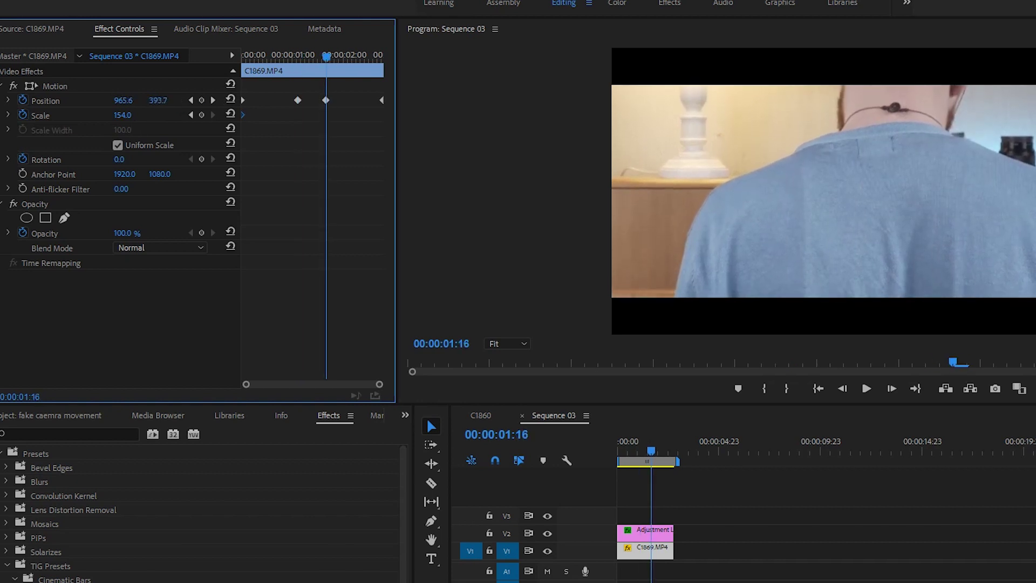
left_click_drag(275, 55, 172, 54)
key("space")
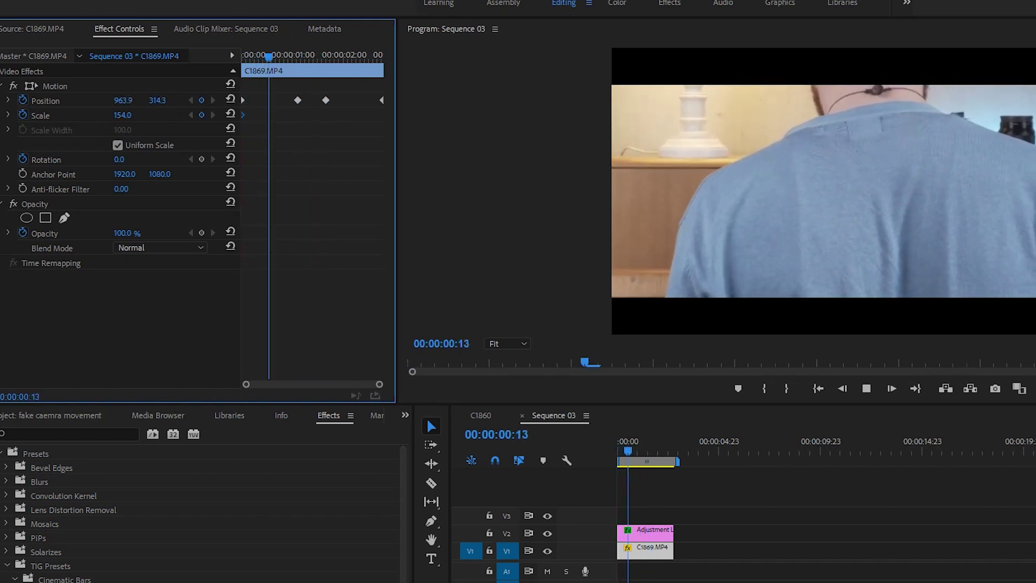